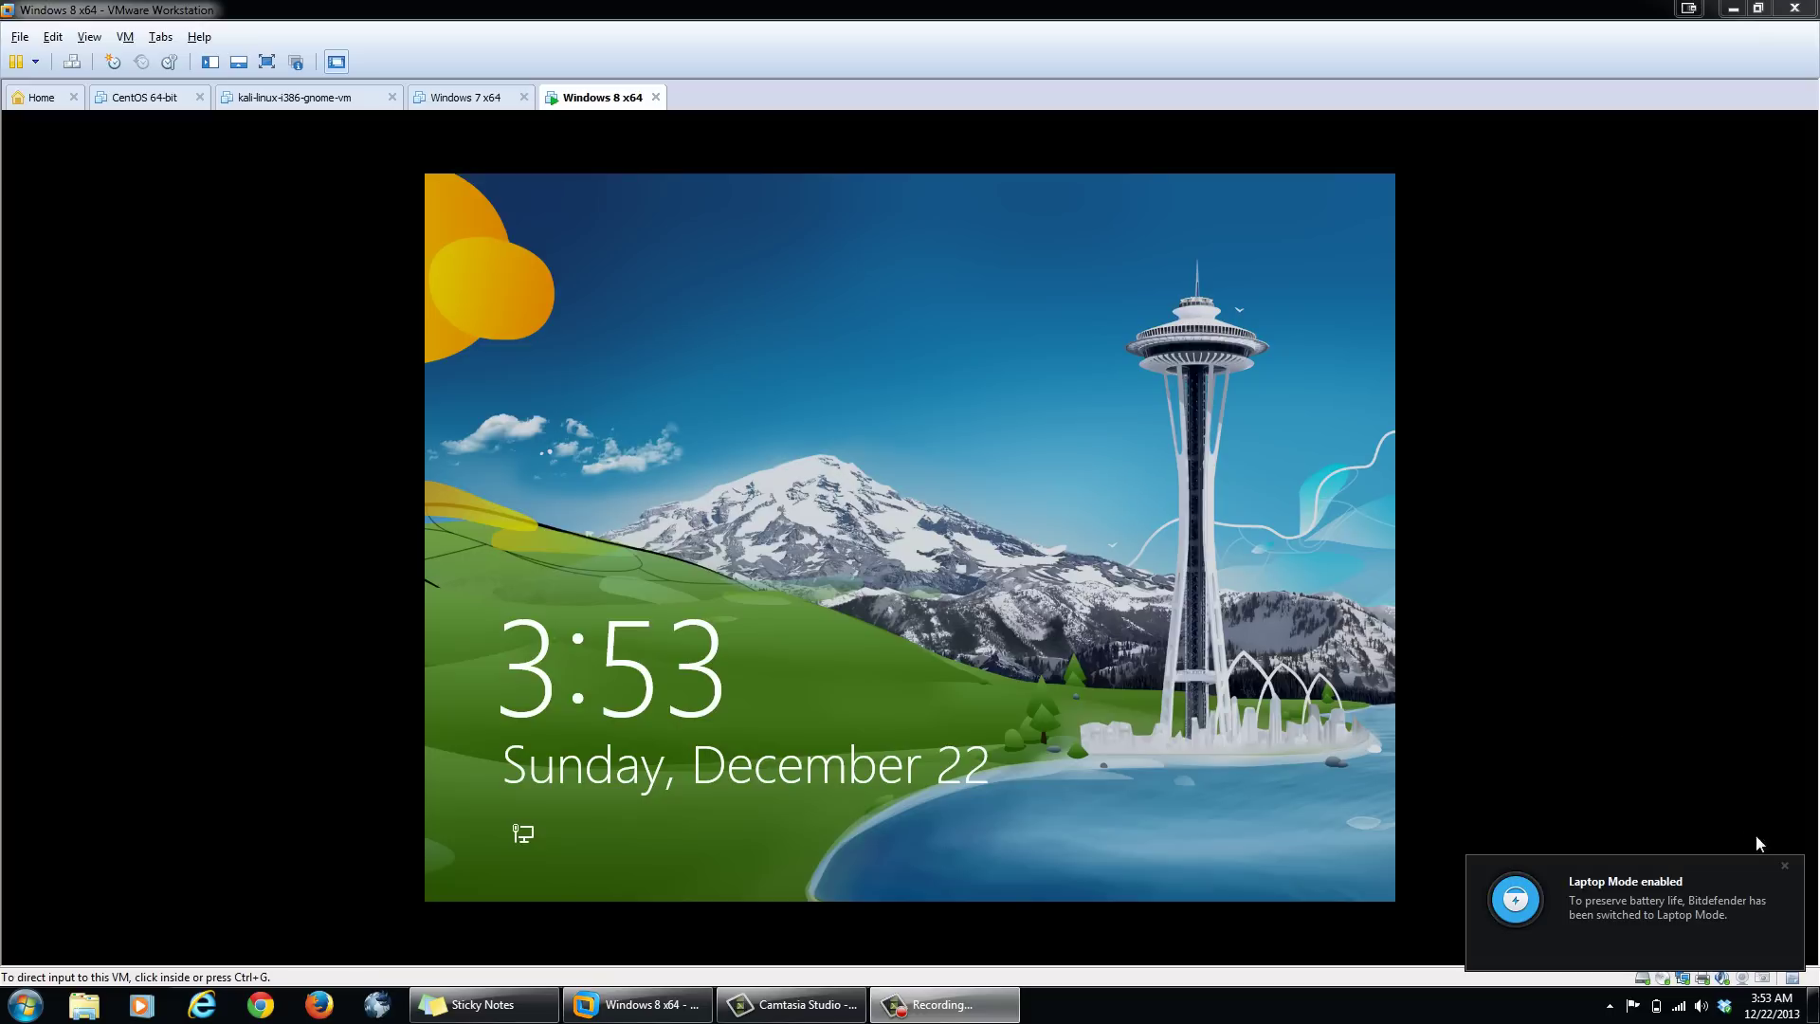
- Close the Bitdefender Laptop Mode notification covering the VM's lock screen
left_click(1787, 868)
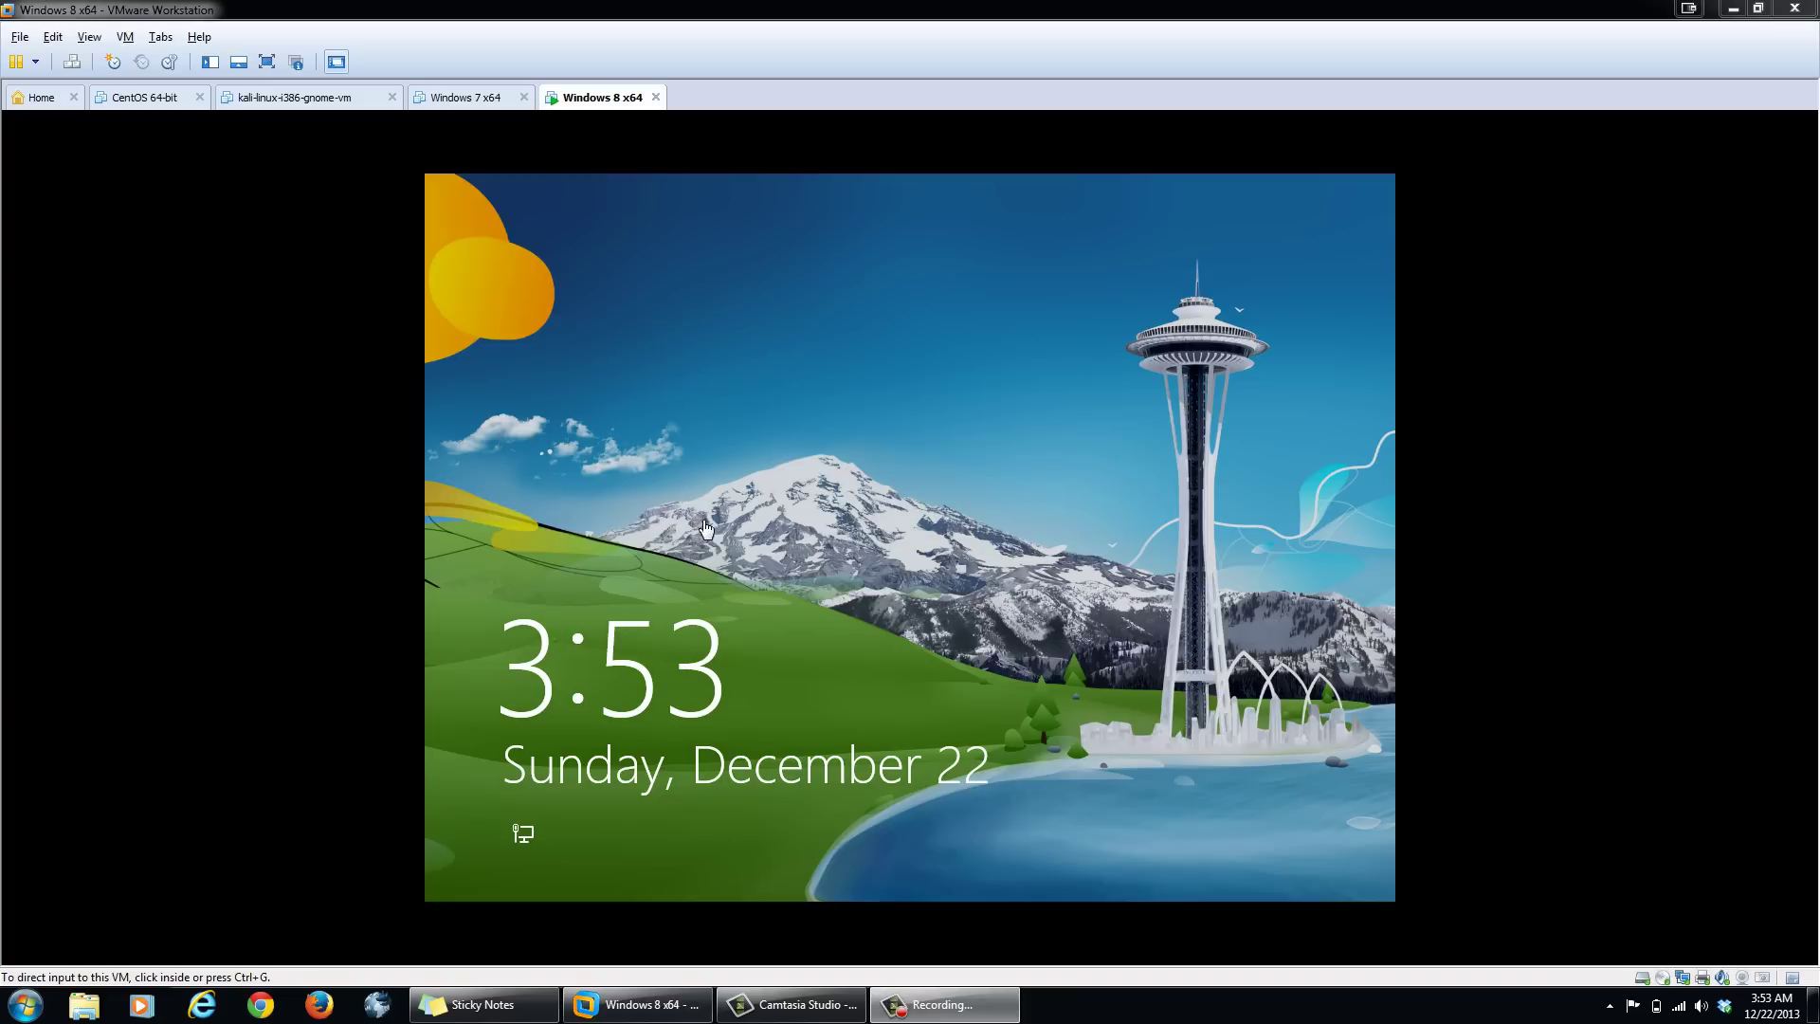
- Reach the Miller-Win8 sign-in screen, try a wrong password, then open and close Ease of Access
left_click(939, 712)
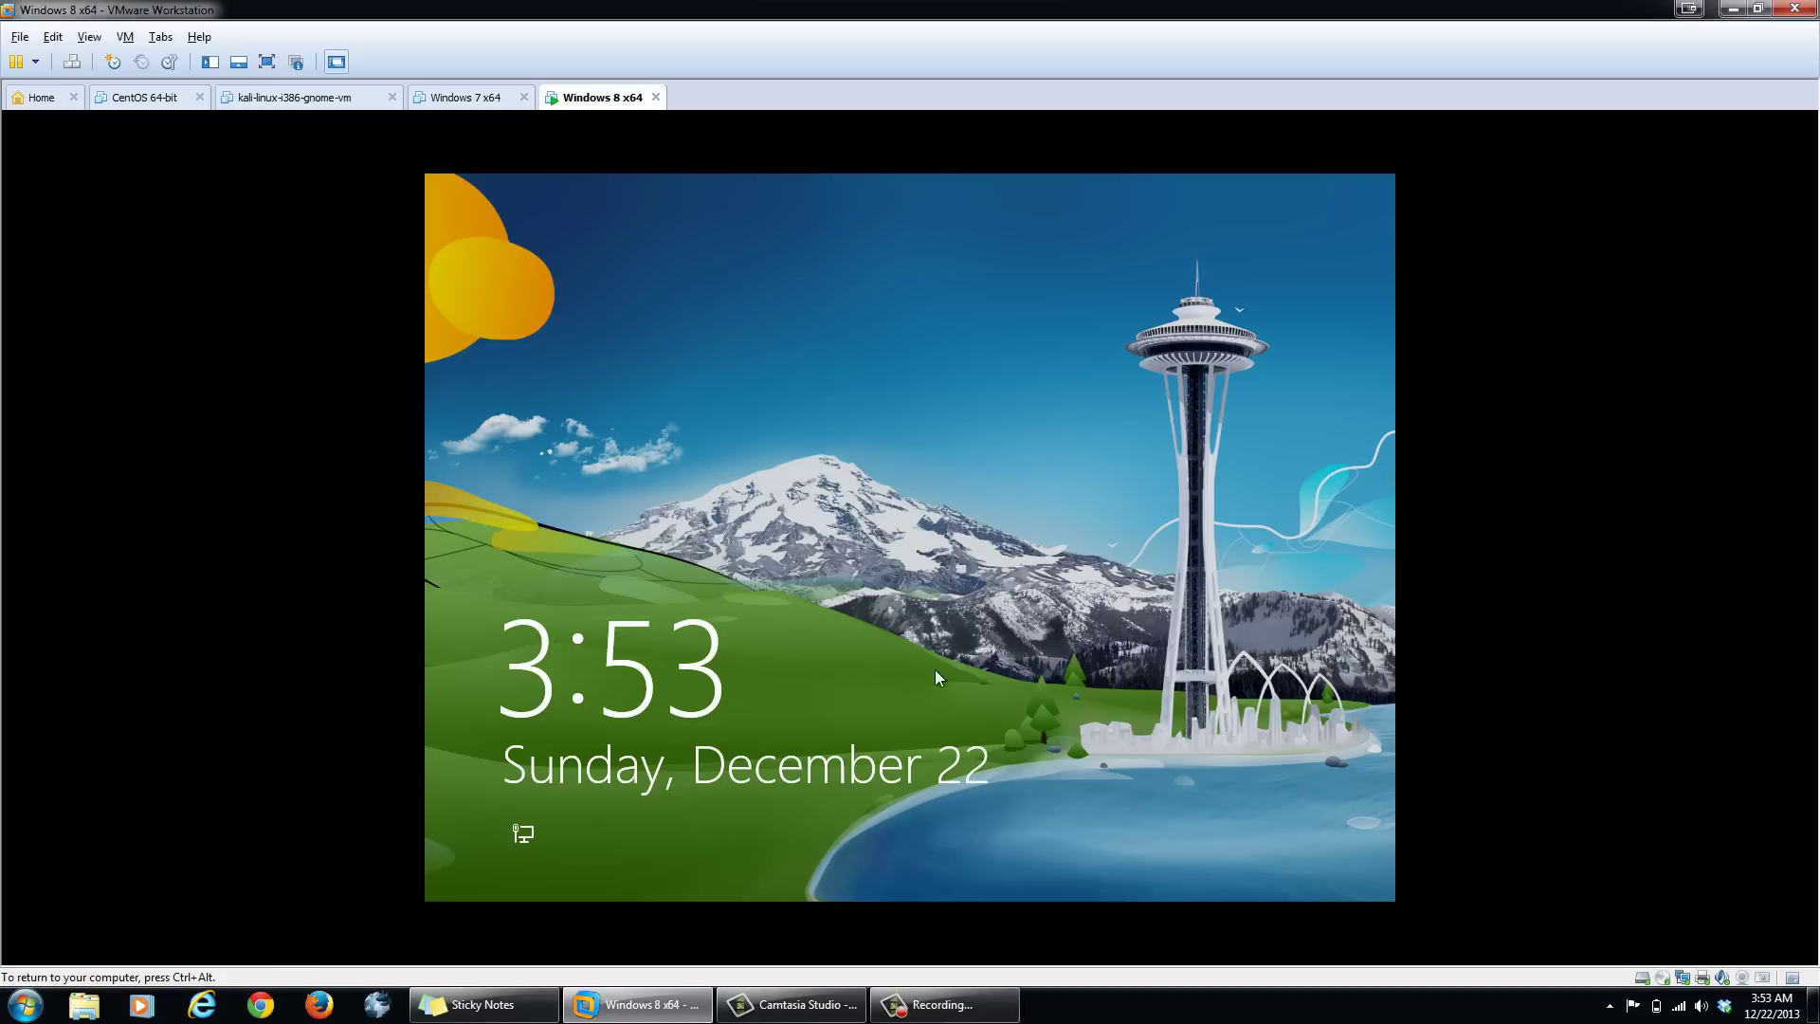
left_click_drag(946, 820, 954, 304)
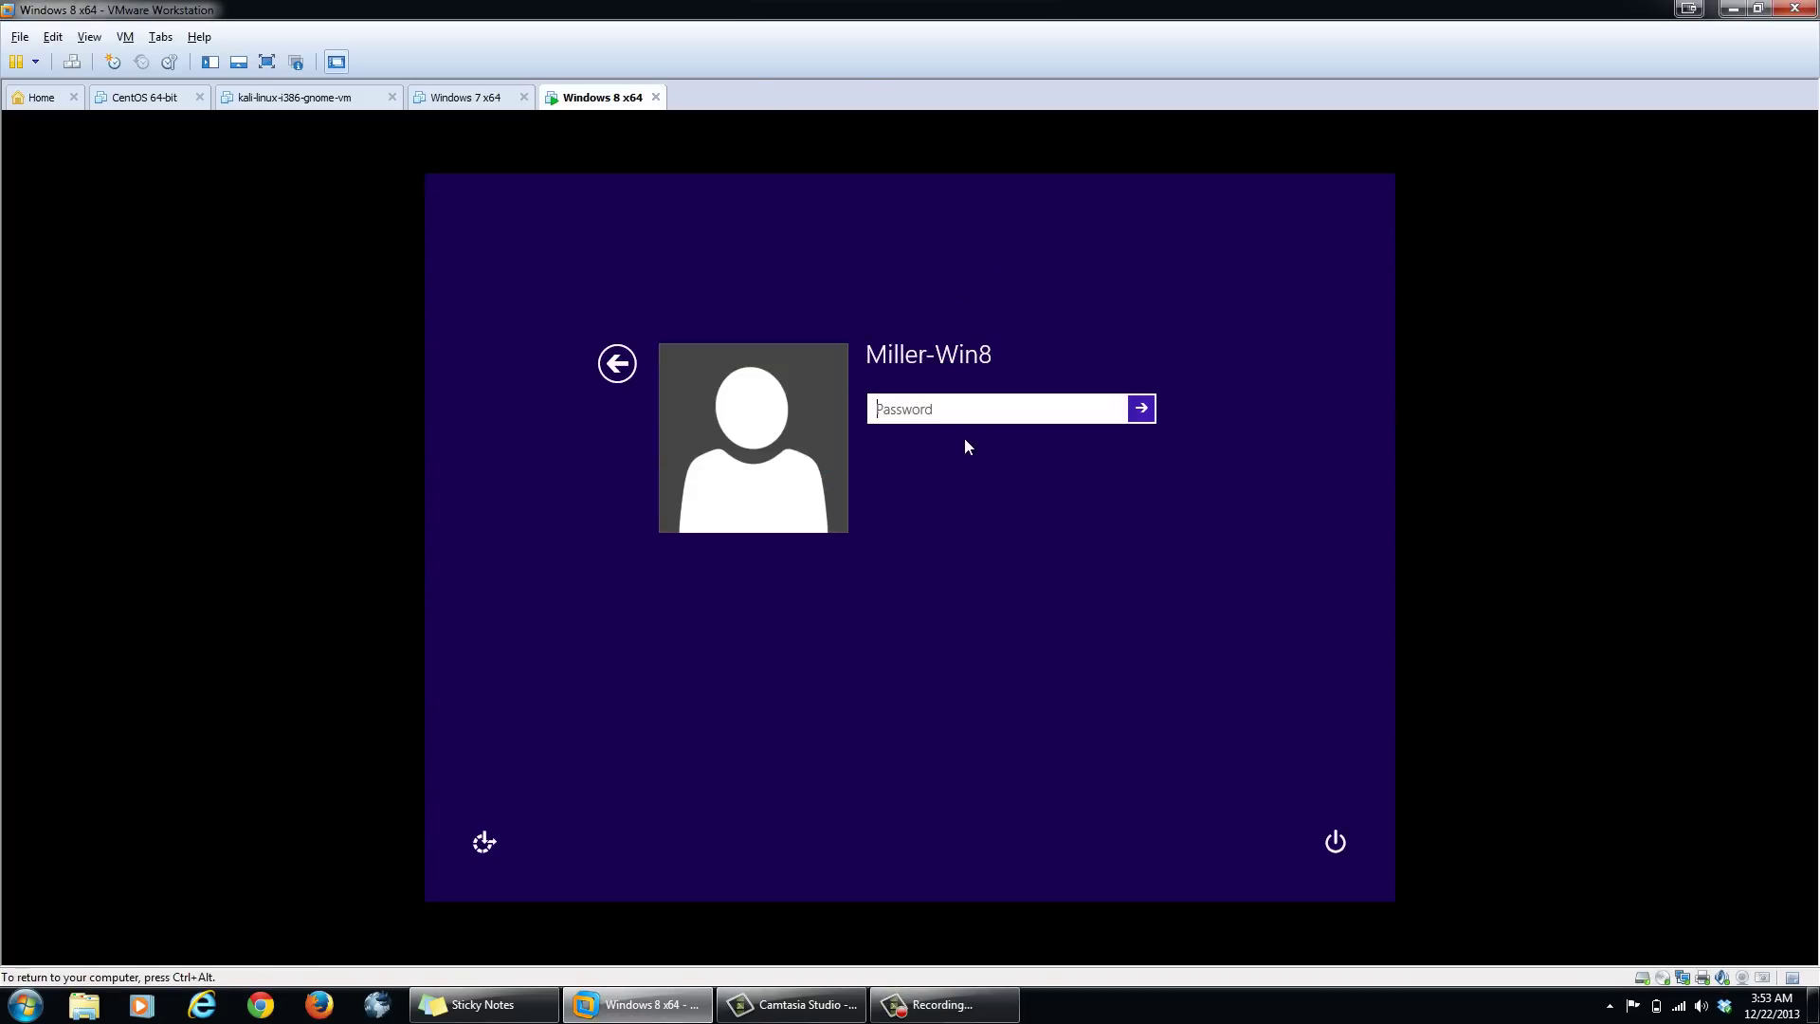
type("***")
type("***")
key("Return")
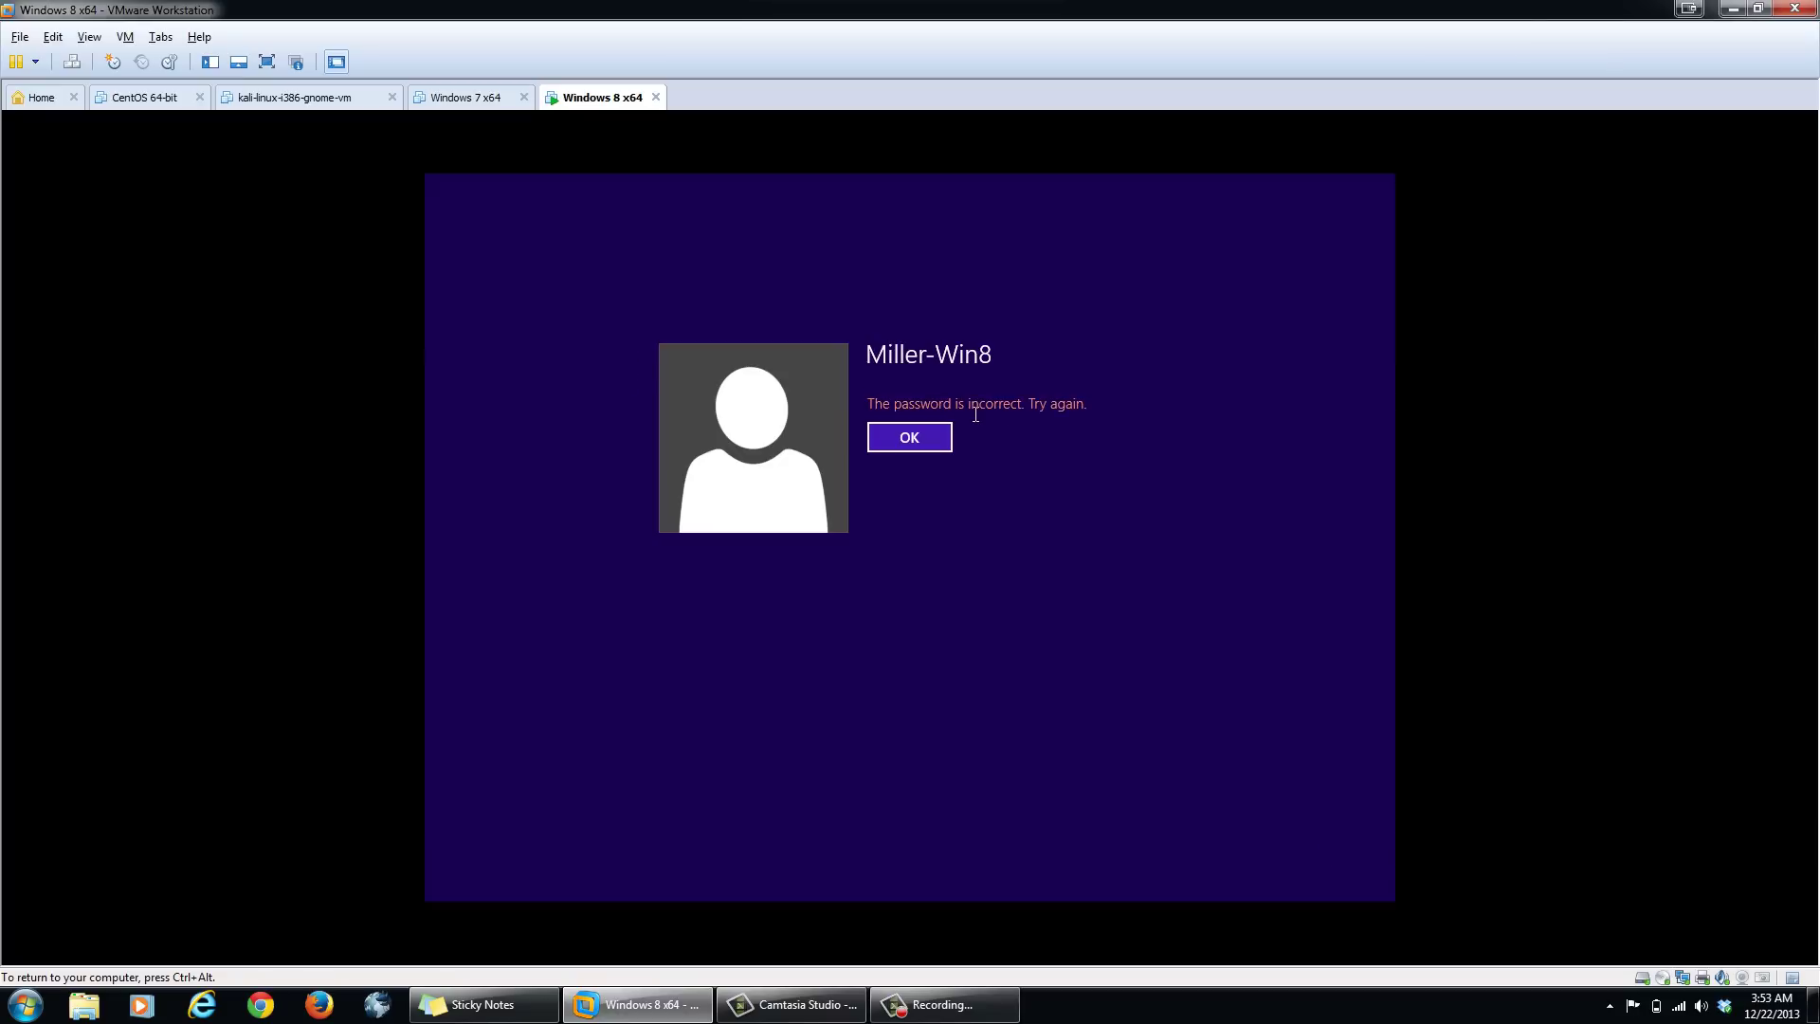
key("Return")
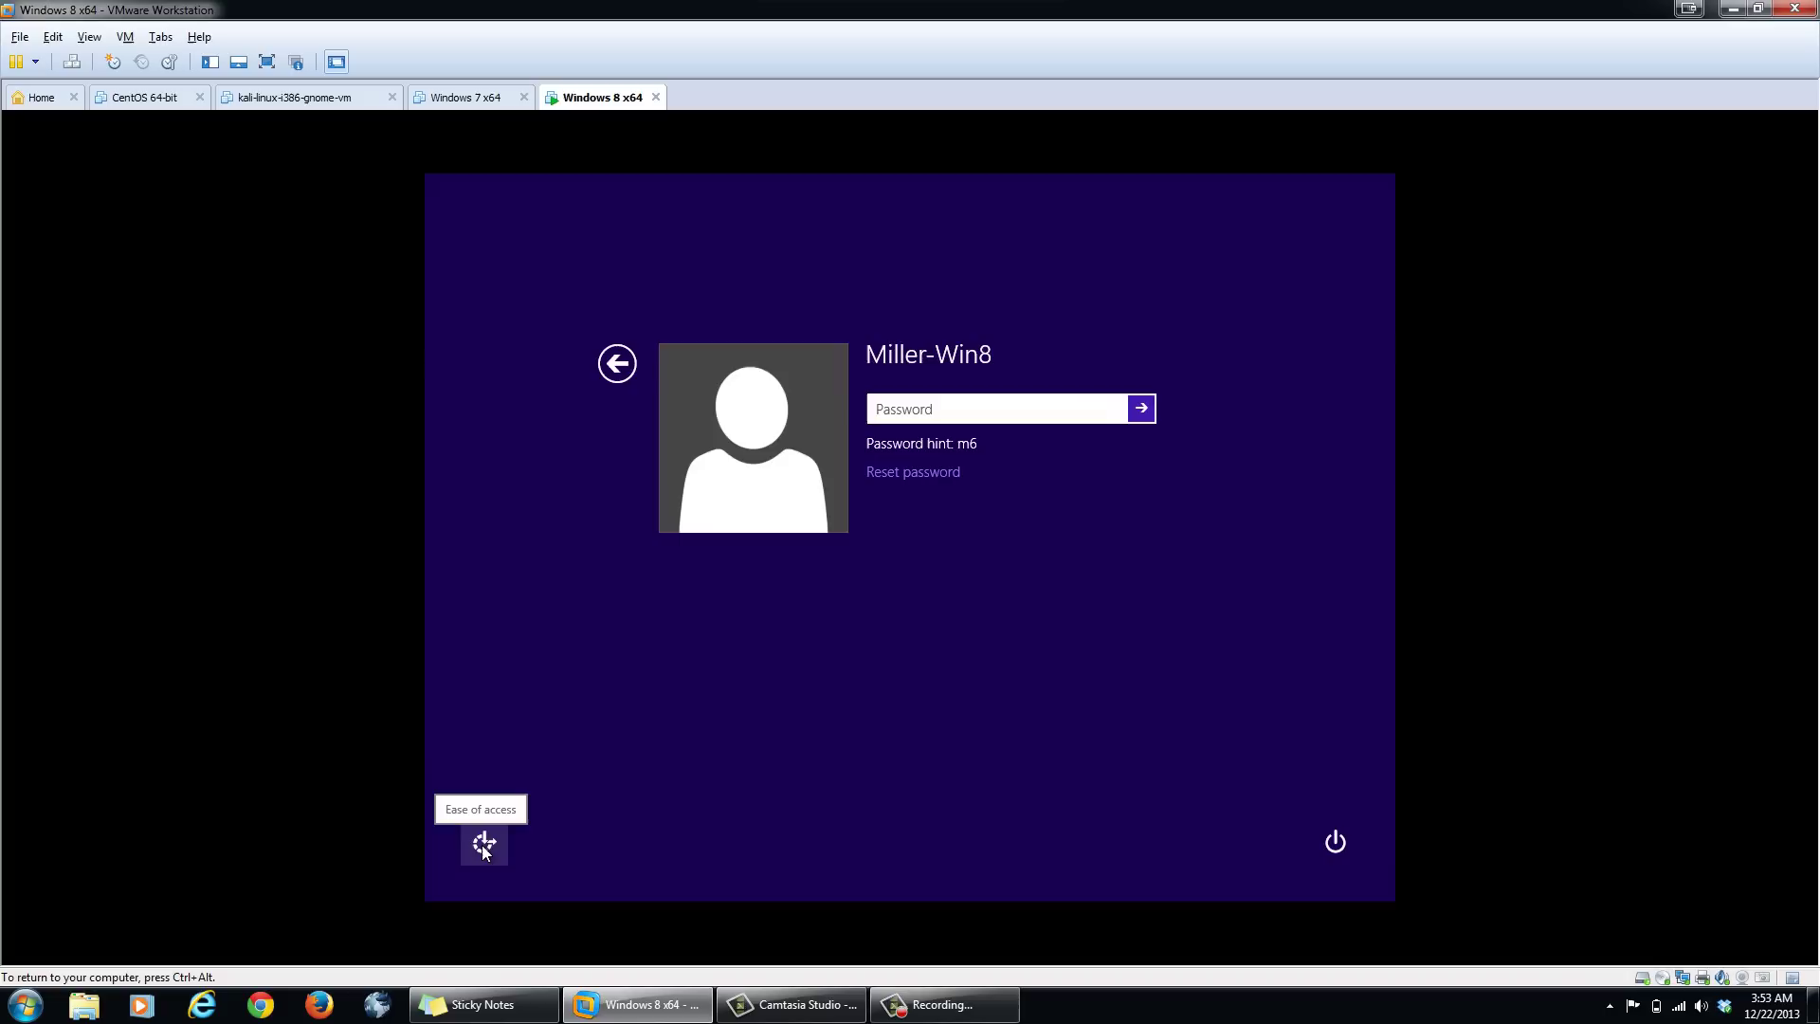
left_click(480, 843)
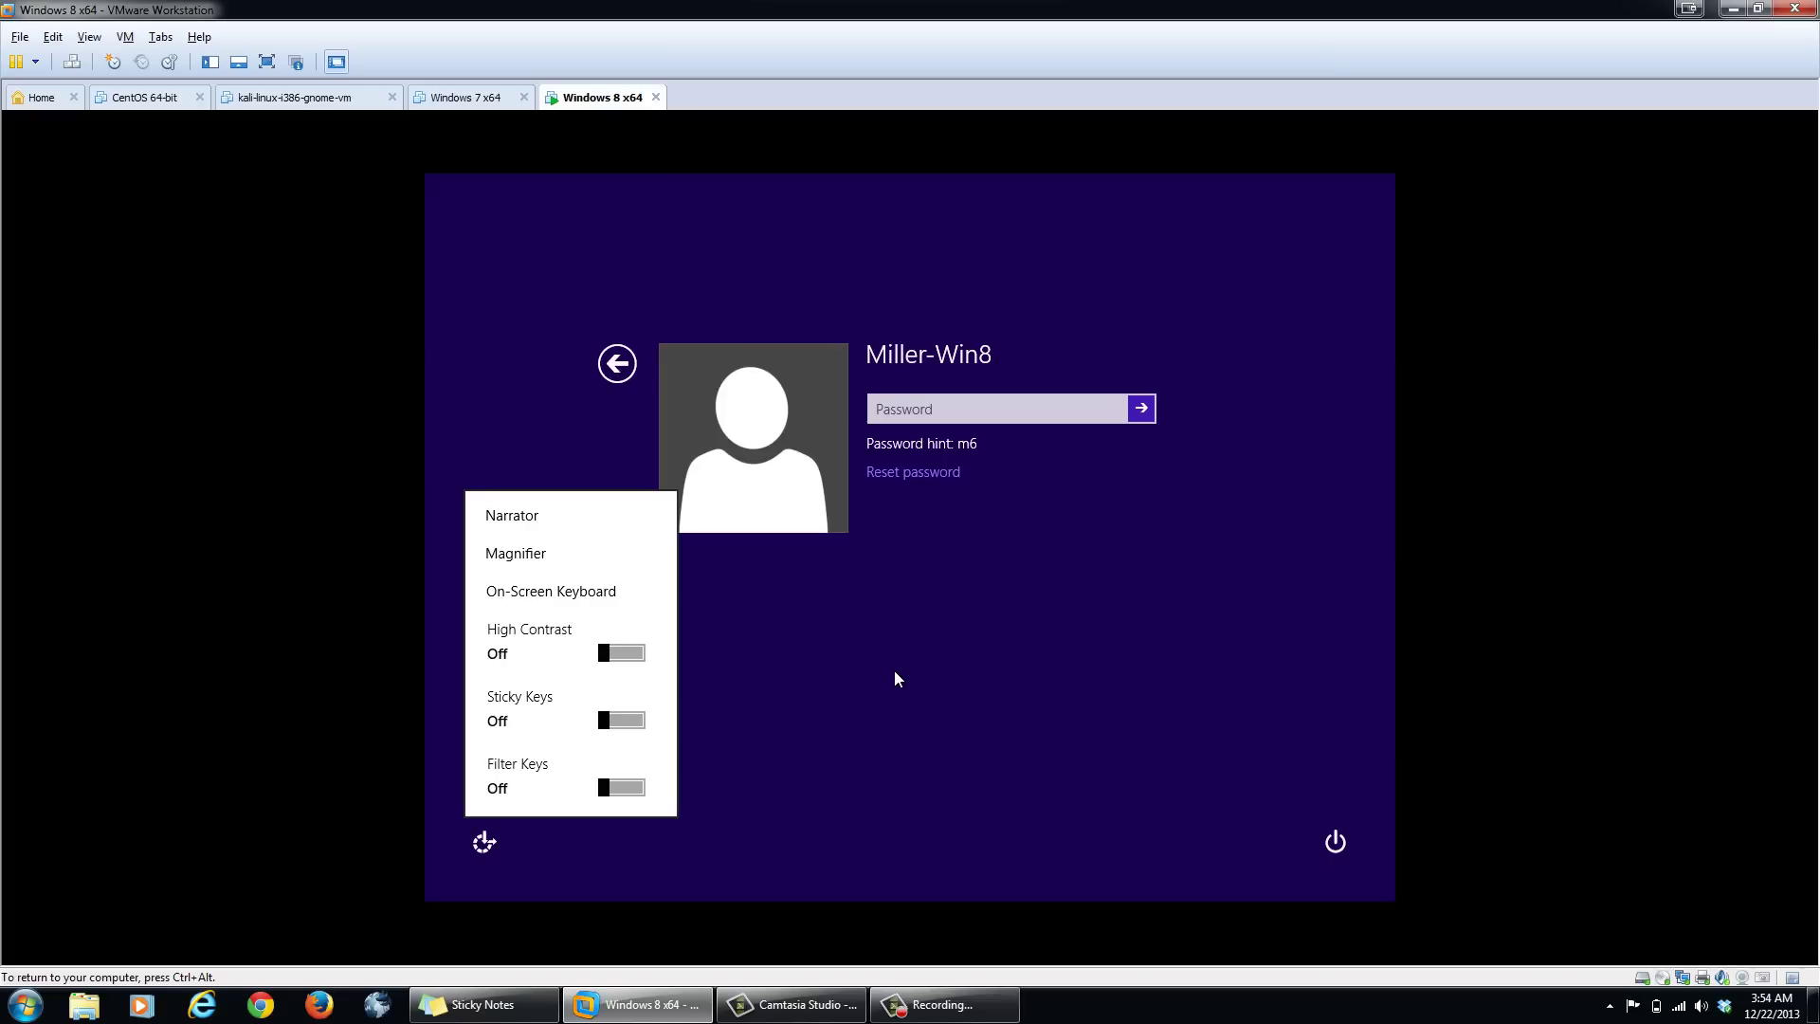
left_click(895, 671)
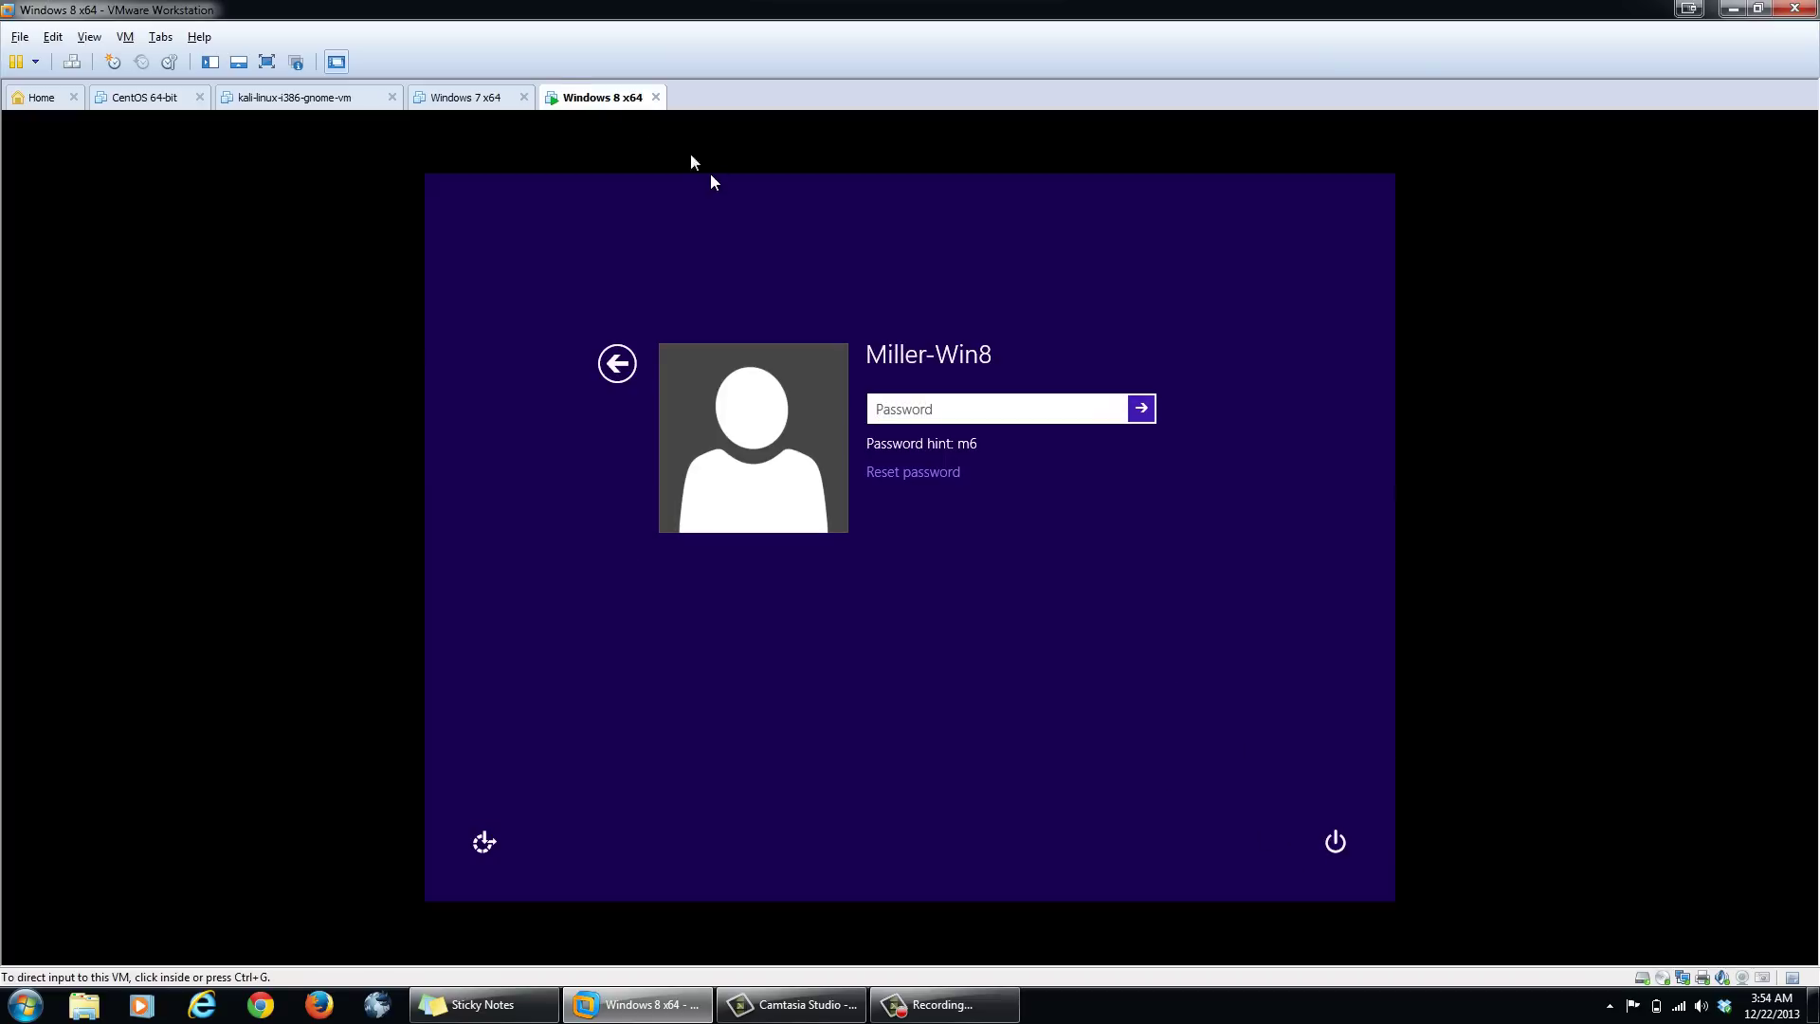
- Confirm in VM Settings that the CD/DVD (SATA) drive uses host drive E
right_click(607, 103)
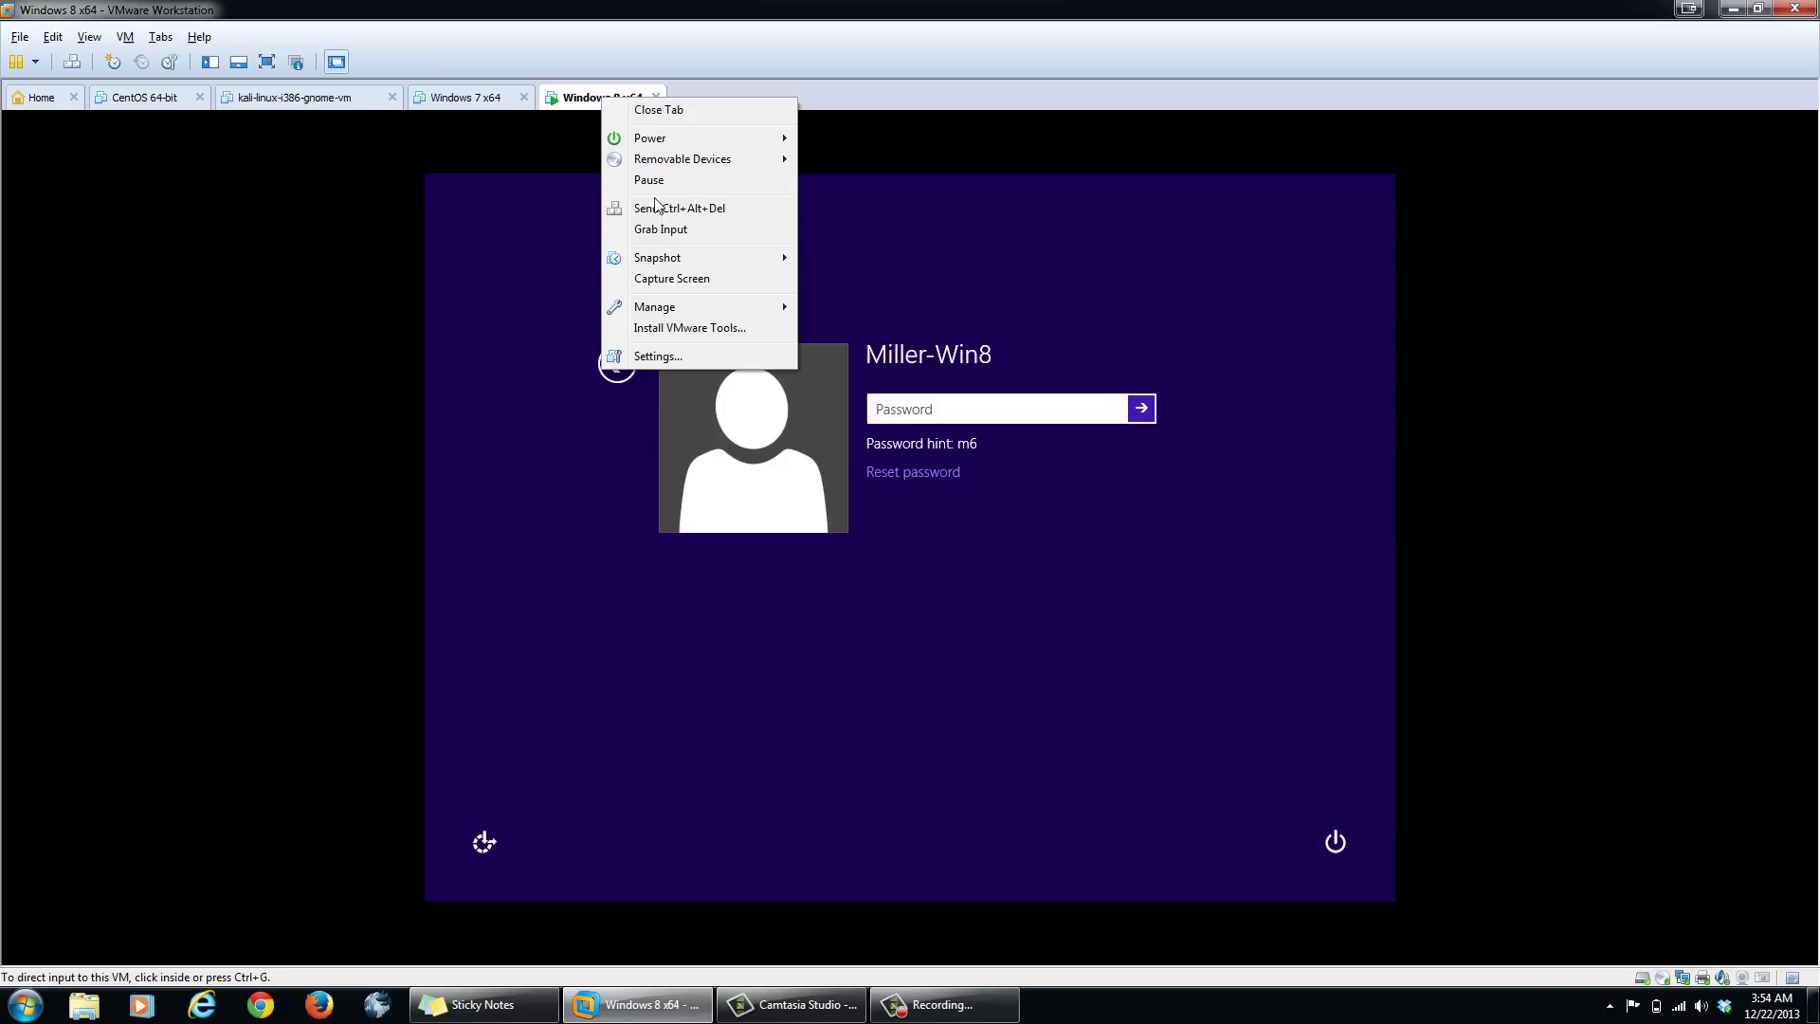
left_click(663, 365)
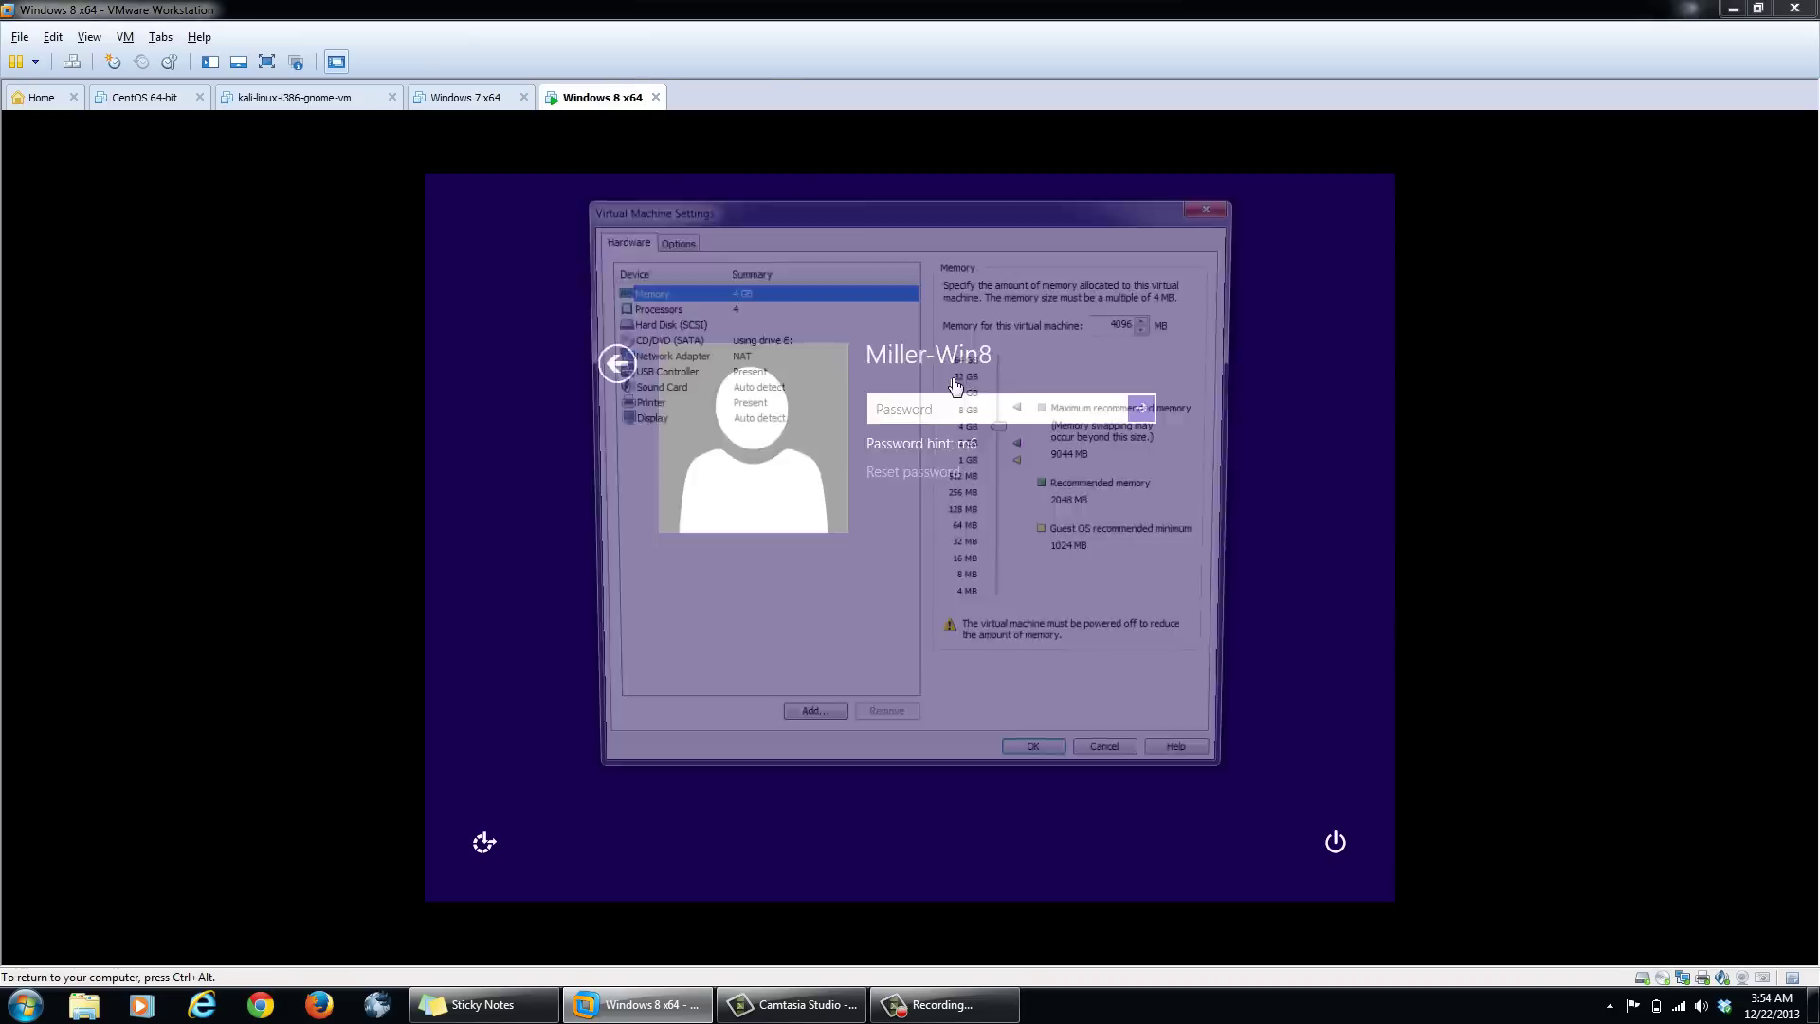
left_click(692, 341)
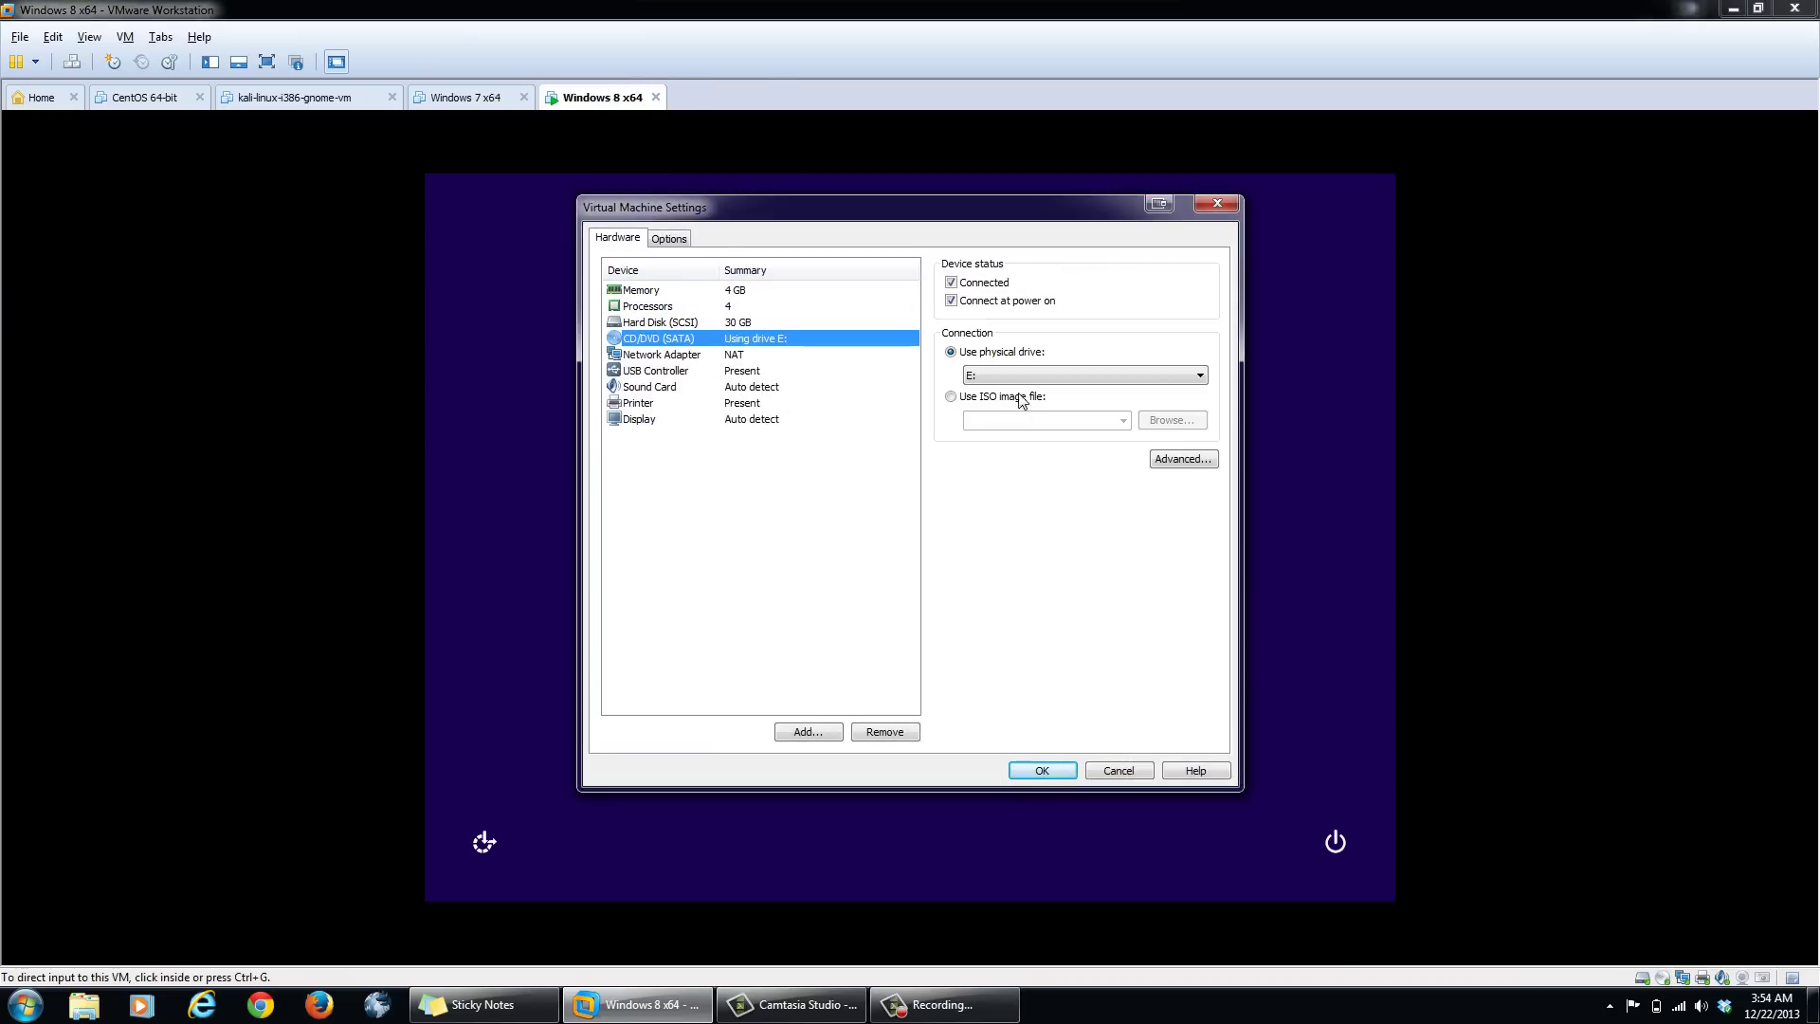
left_click(1050, 773)
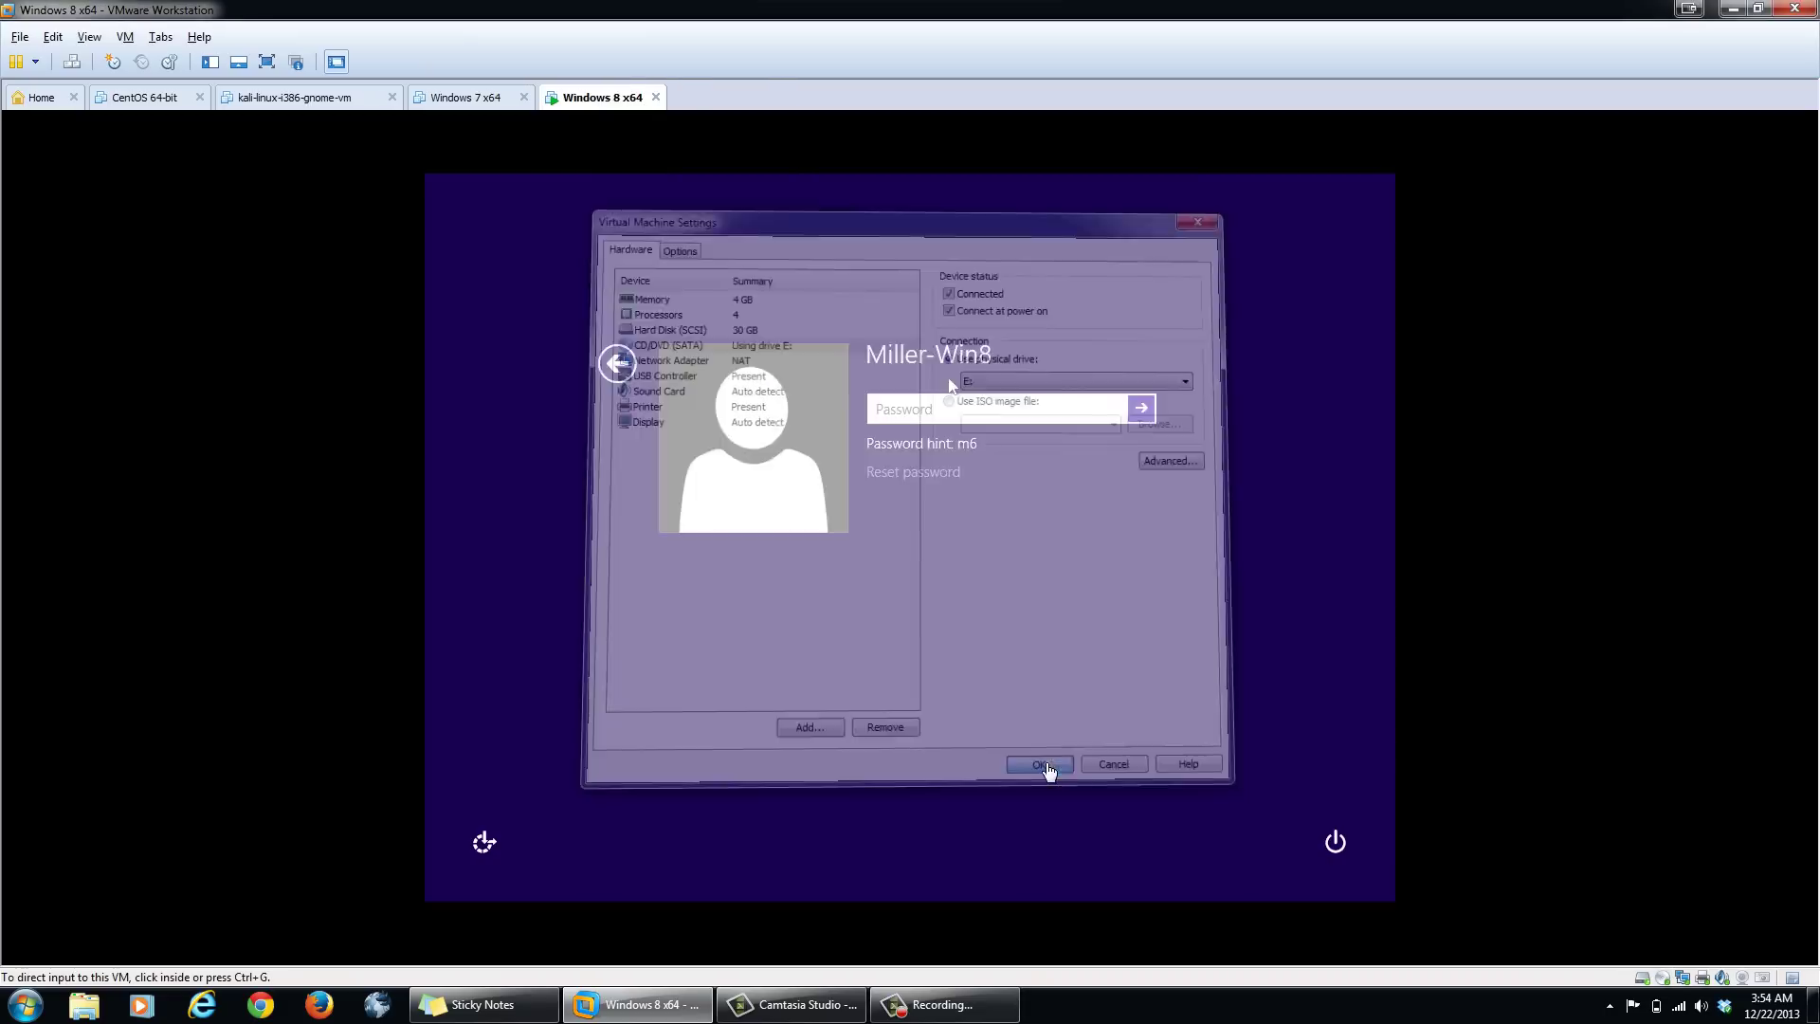
- Verify on the host that drive E holds the Windows 8 install disc, then go to restart the VM
left_click(26, 1004)
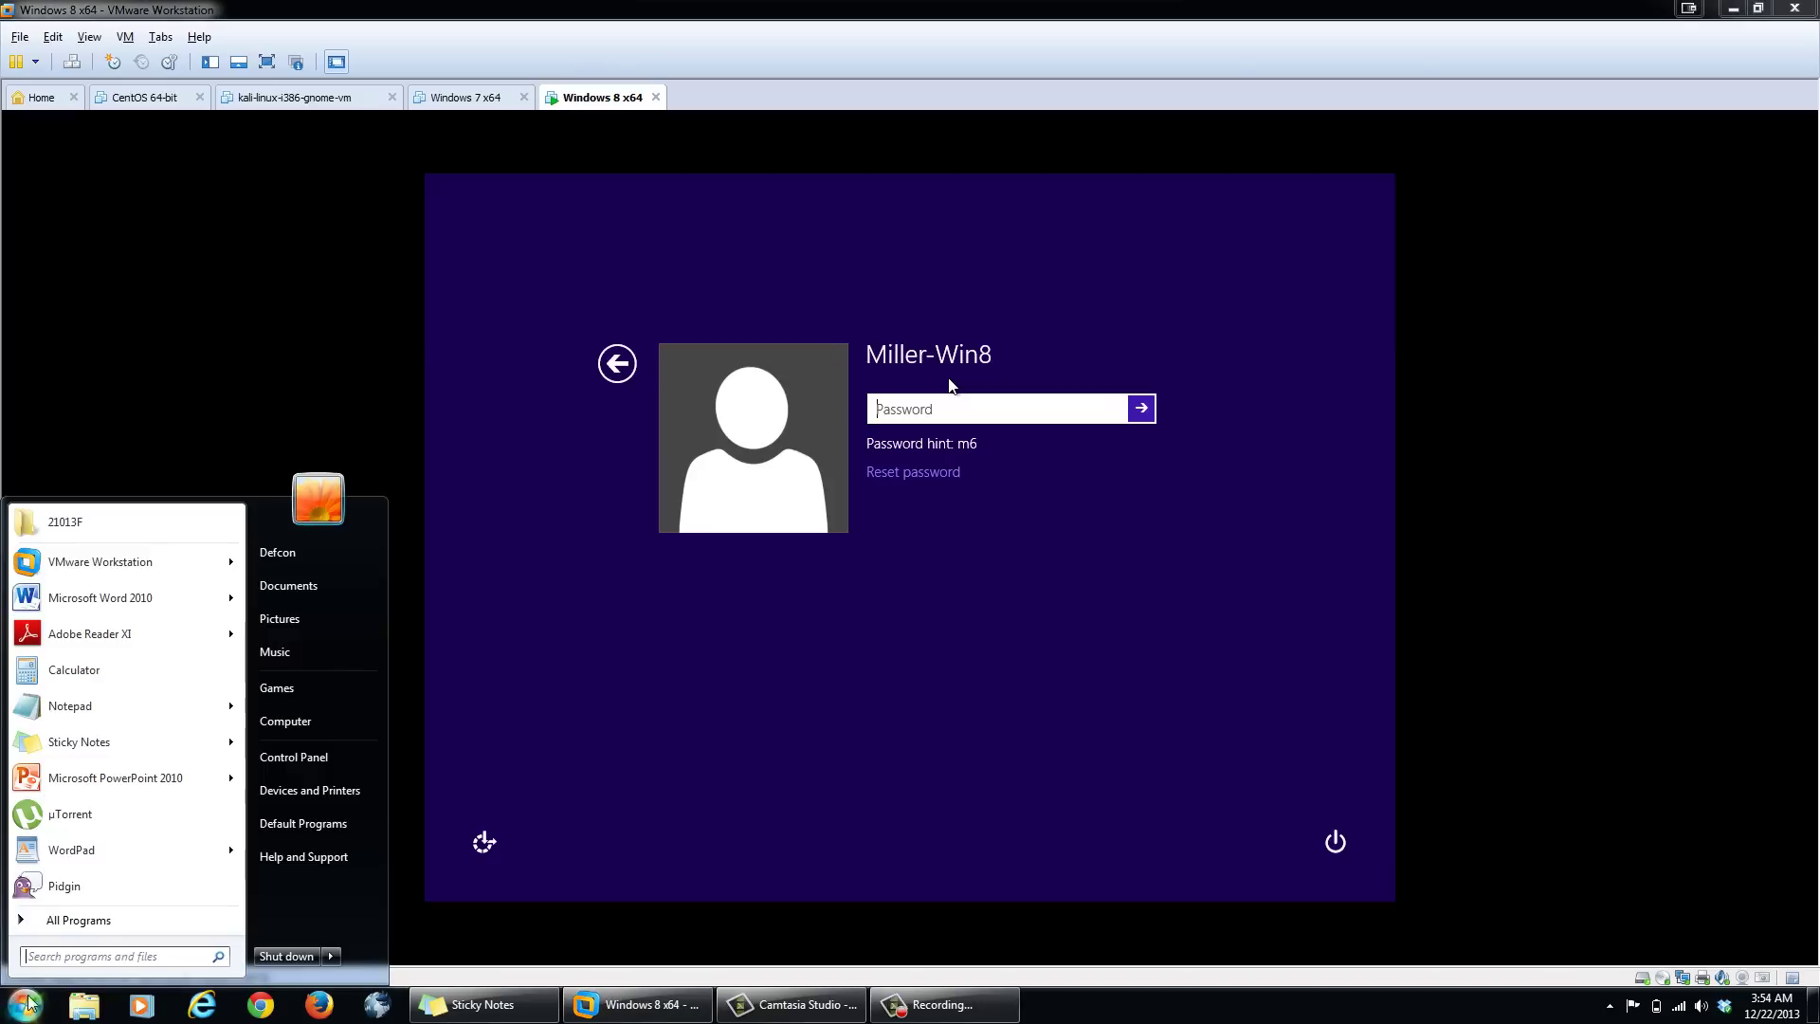
left_click(321, 723)
left_click(1393, 244)
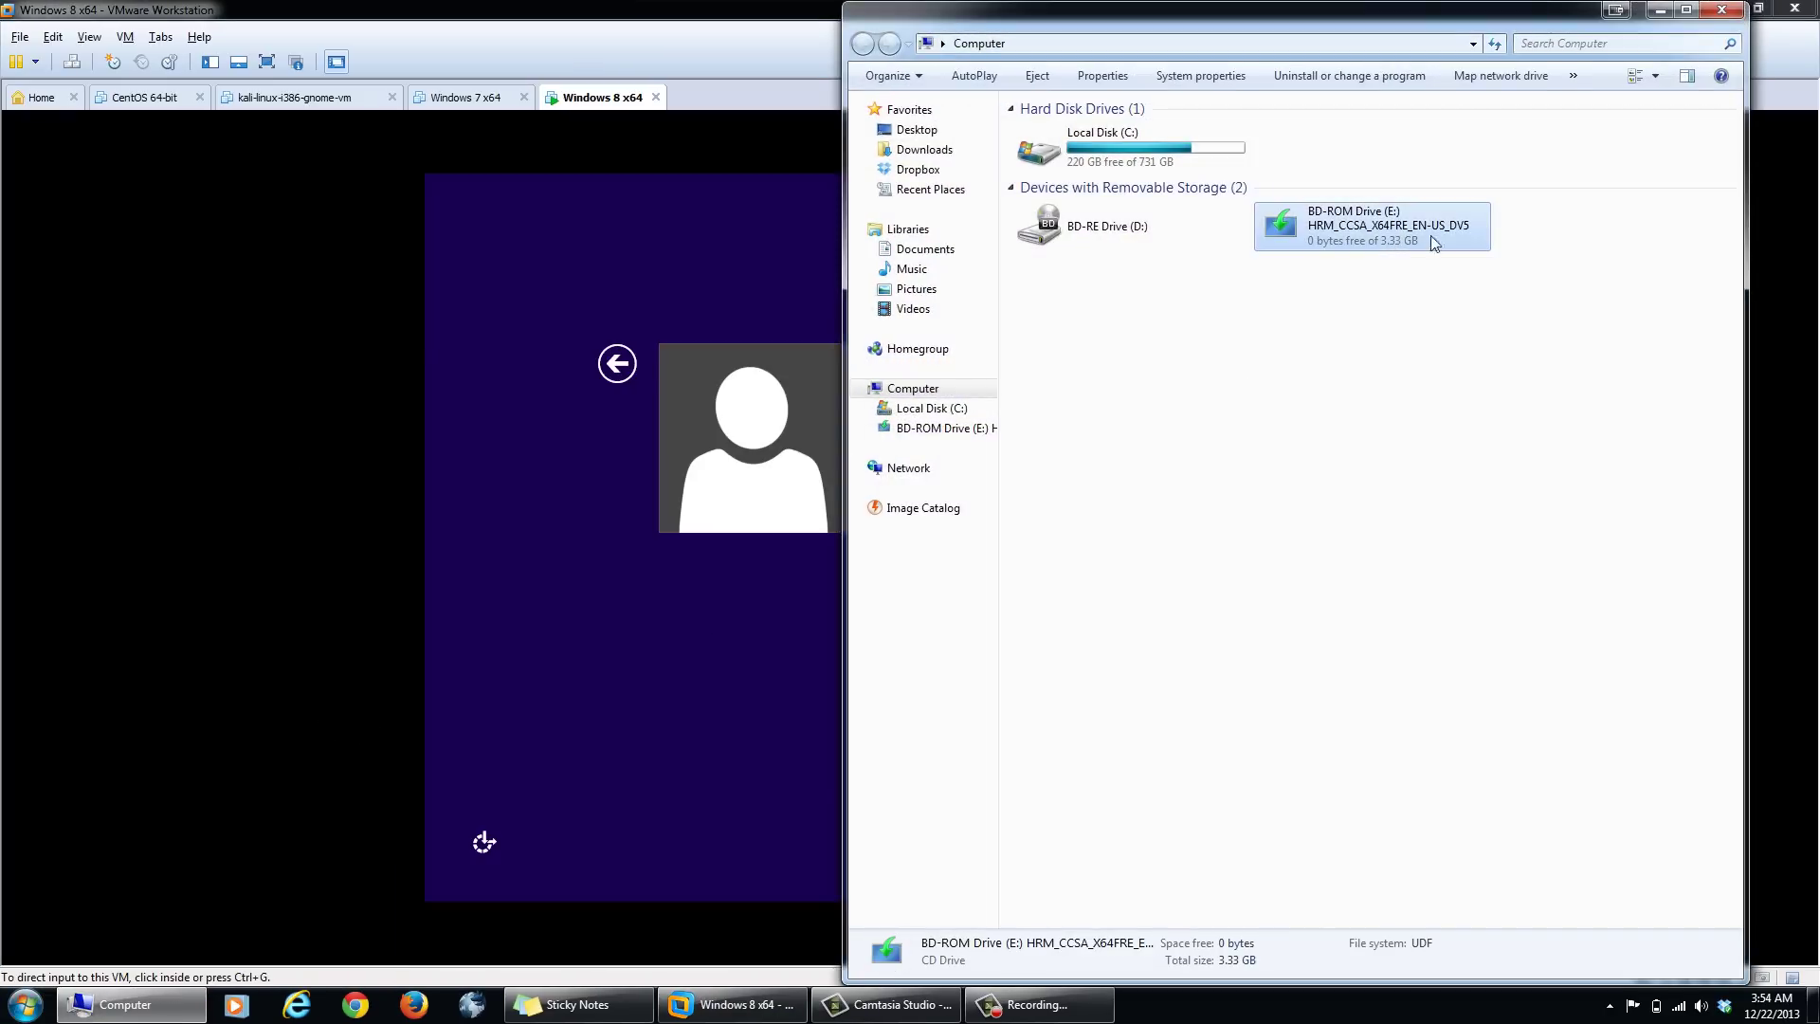
left_click(1722, 15)
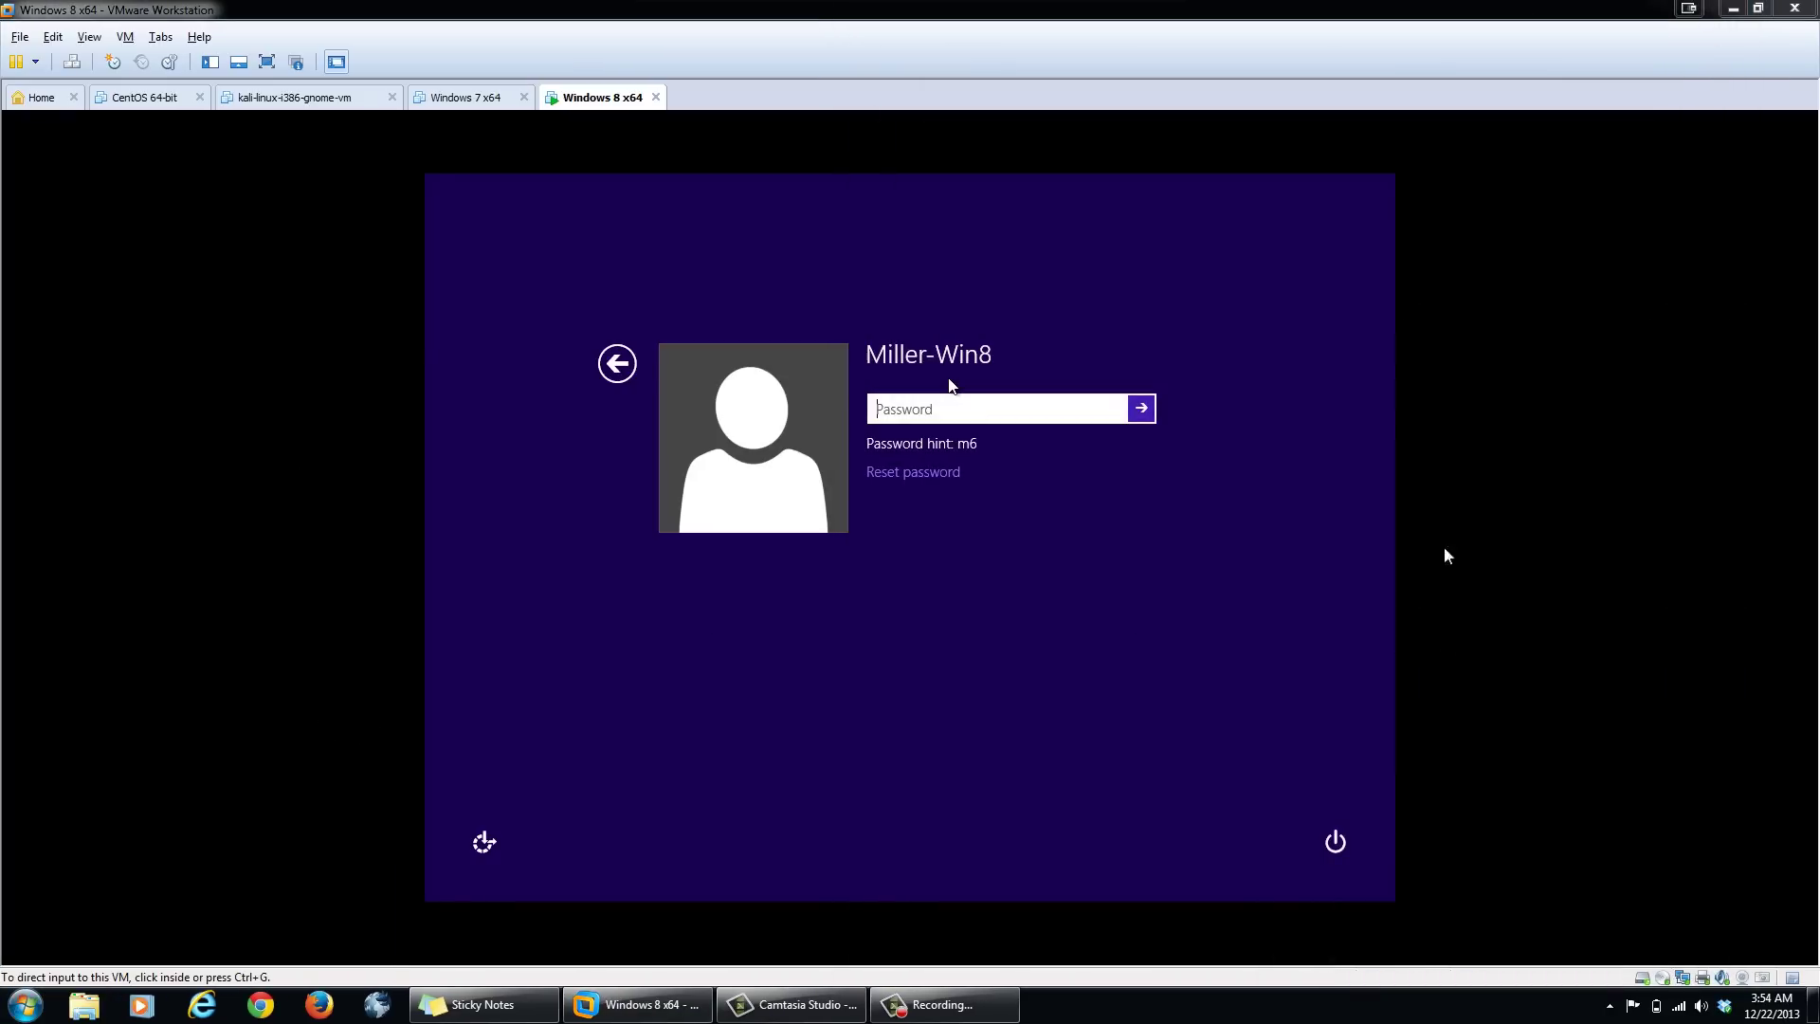
left_click(1336, 842)
- Restart the VM so it boots from the Windows 8 install DVD
left_click(1324, 791)
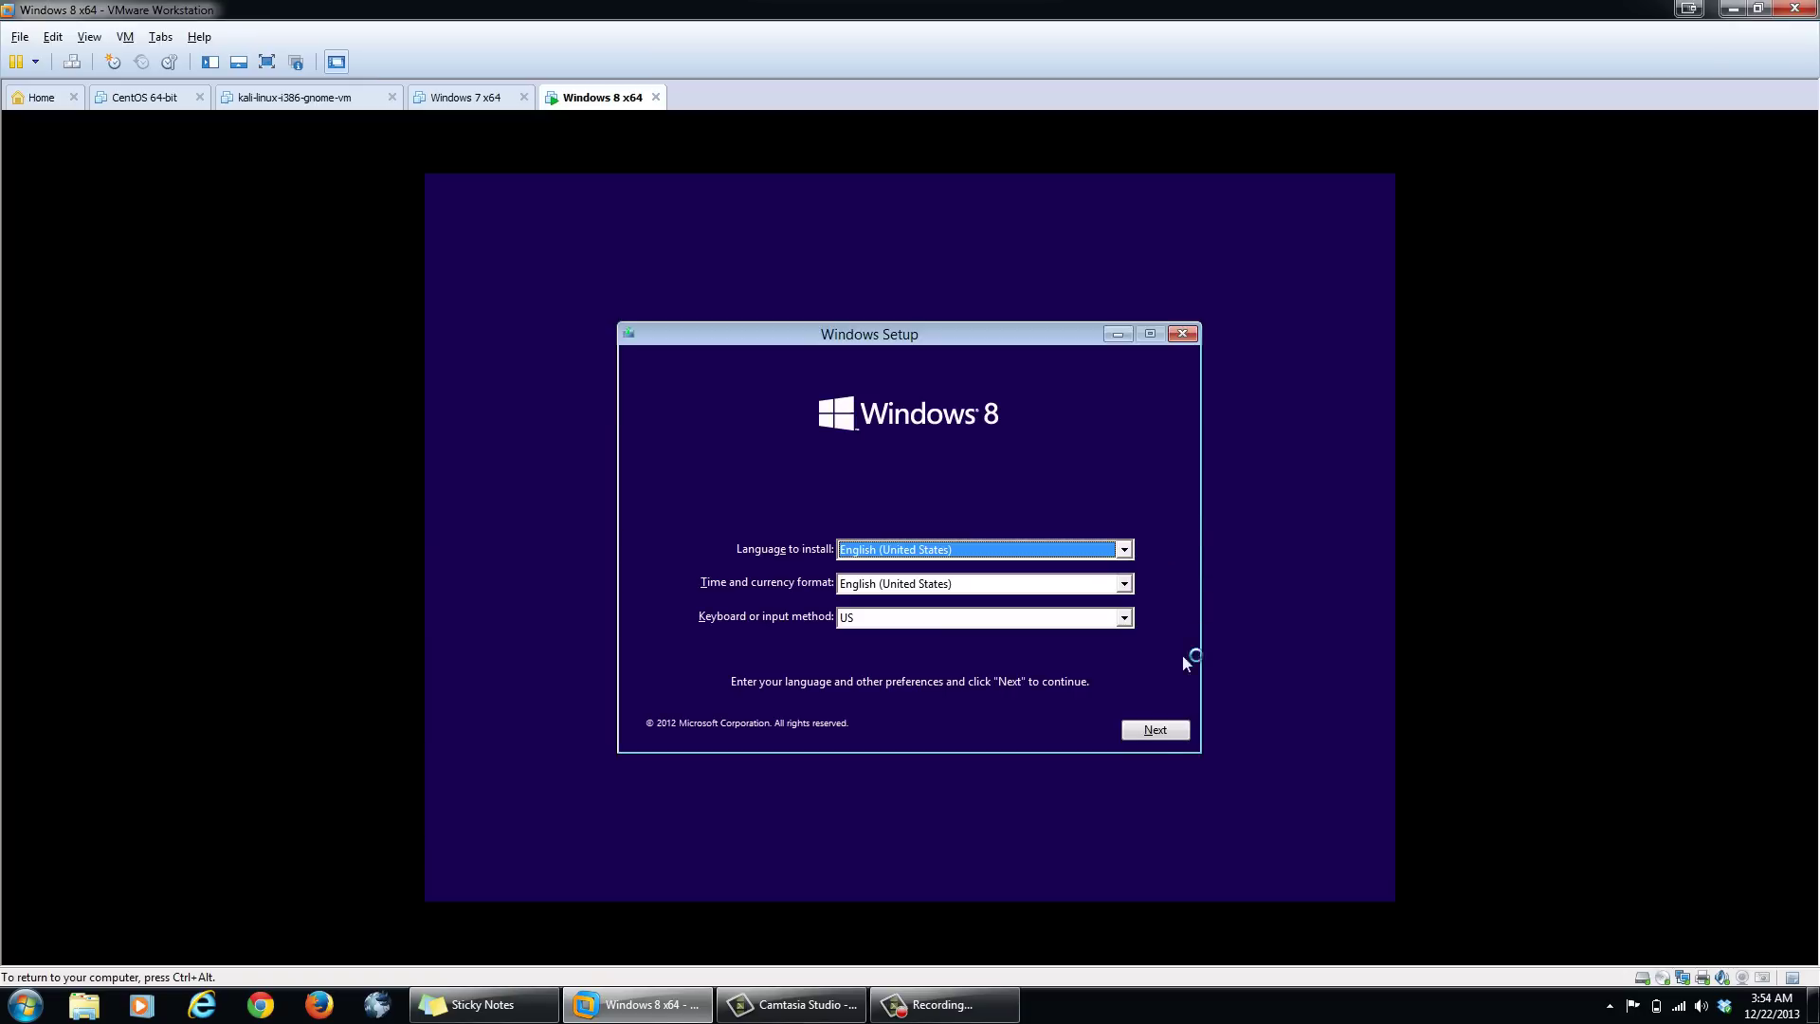
- Open a recovery Command Prompt via Repair your computer, Troubleshoot and Advanced options
left_click(1153, 726)
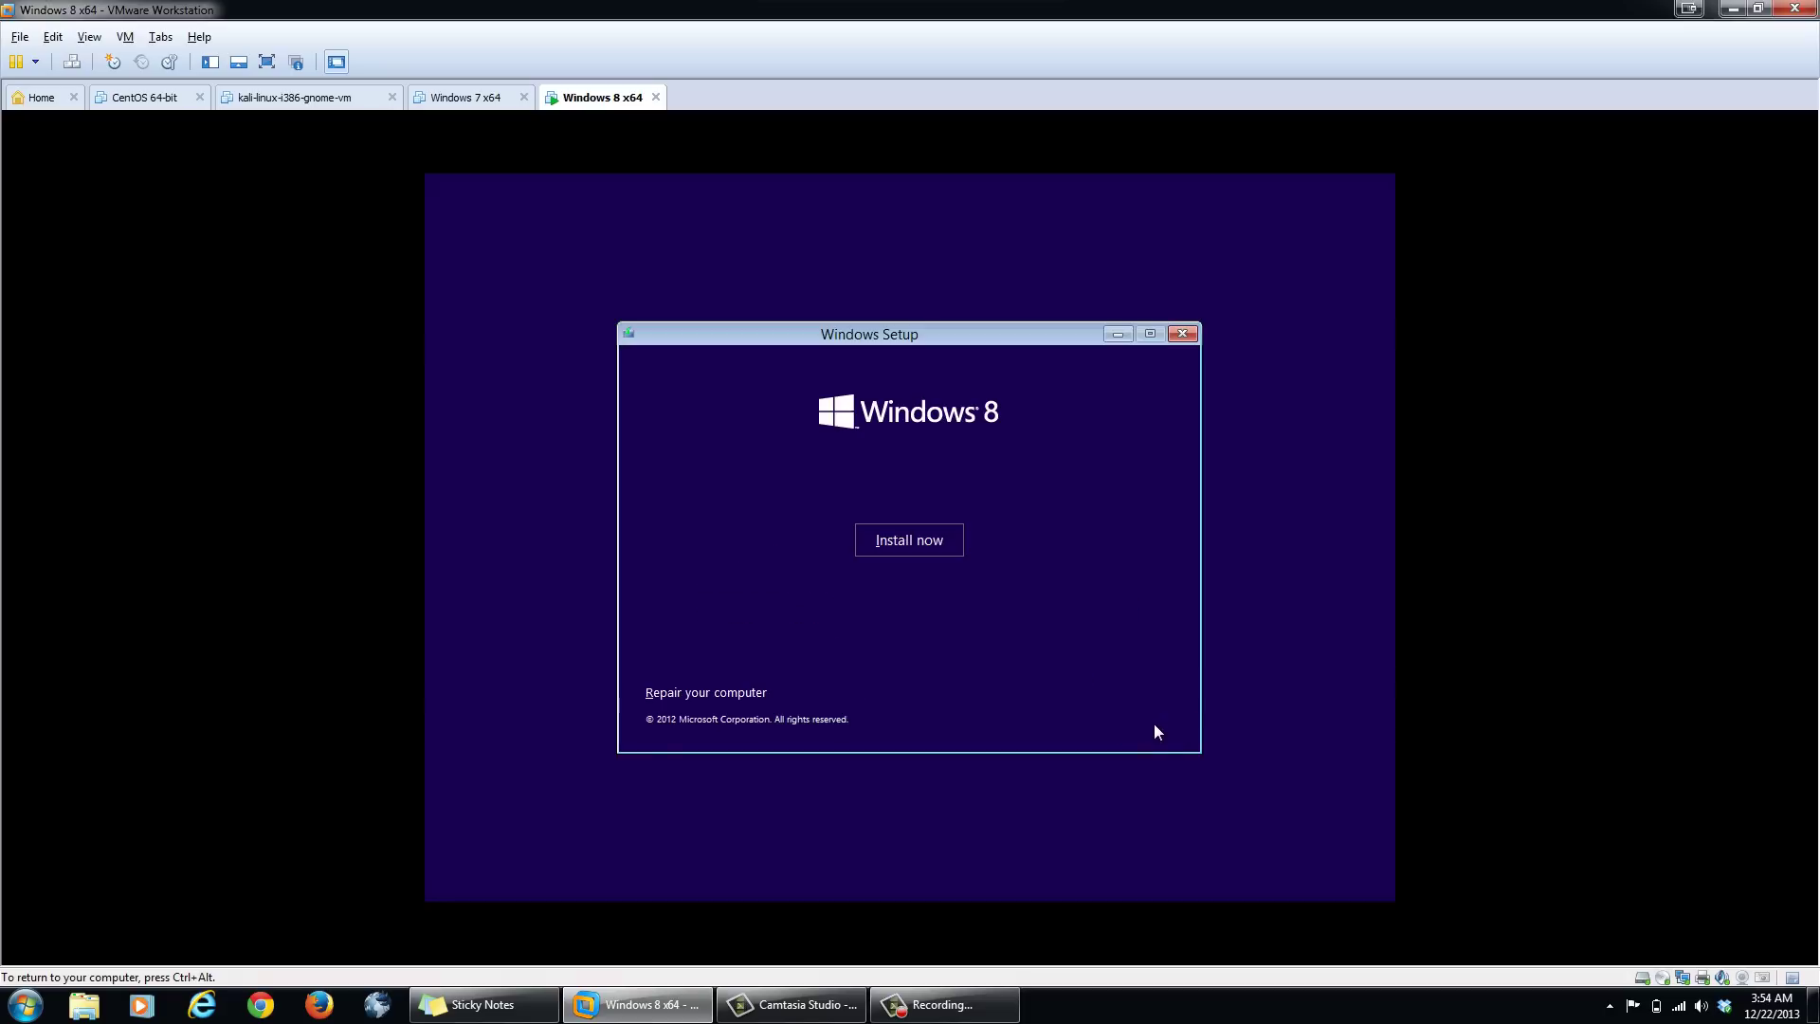
left_click(752, 694)
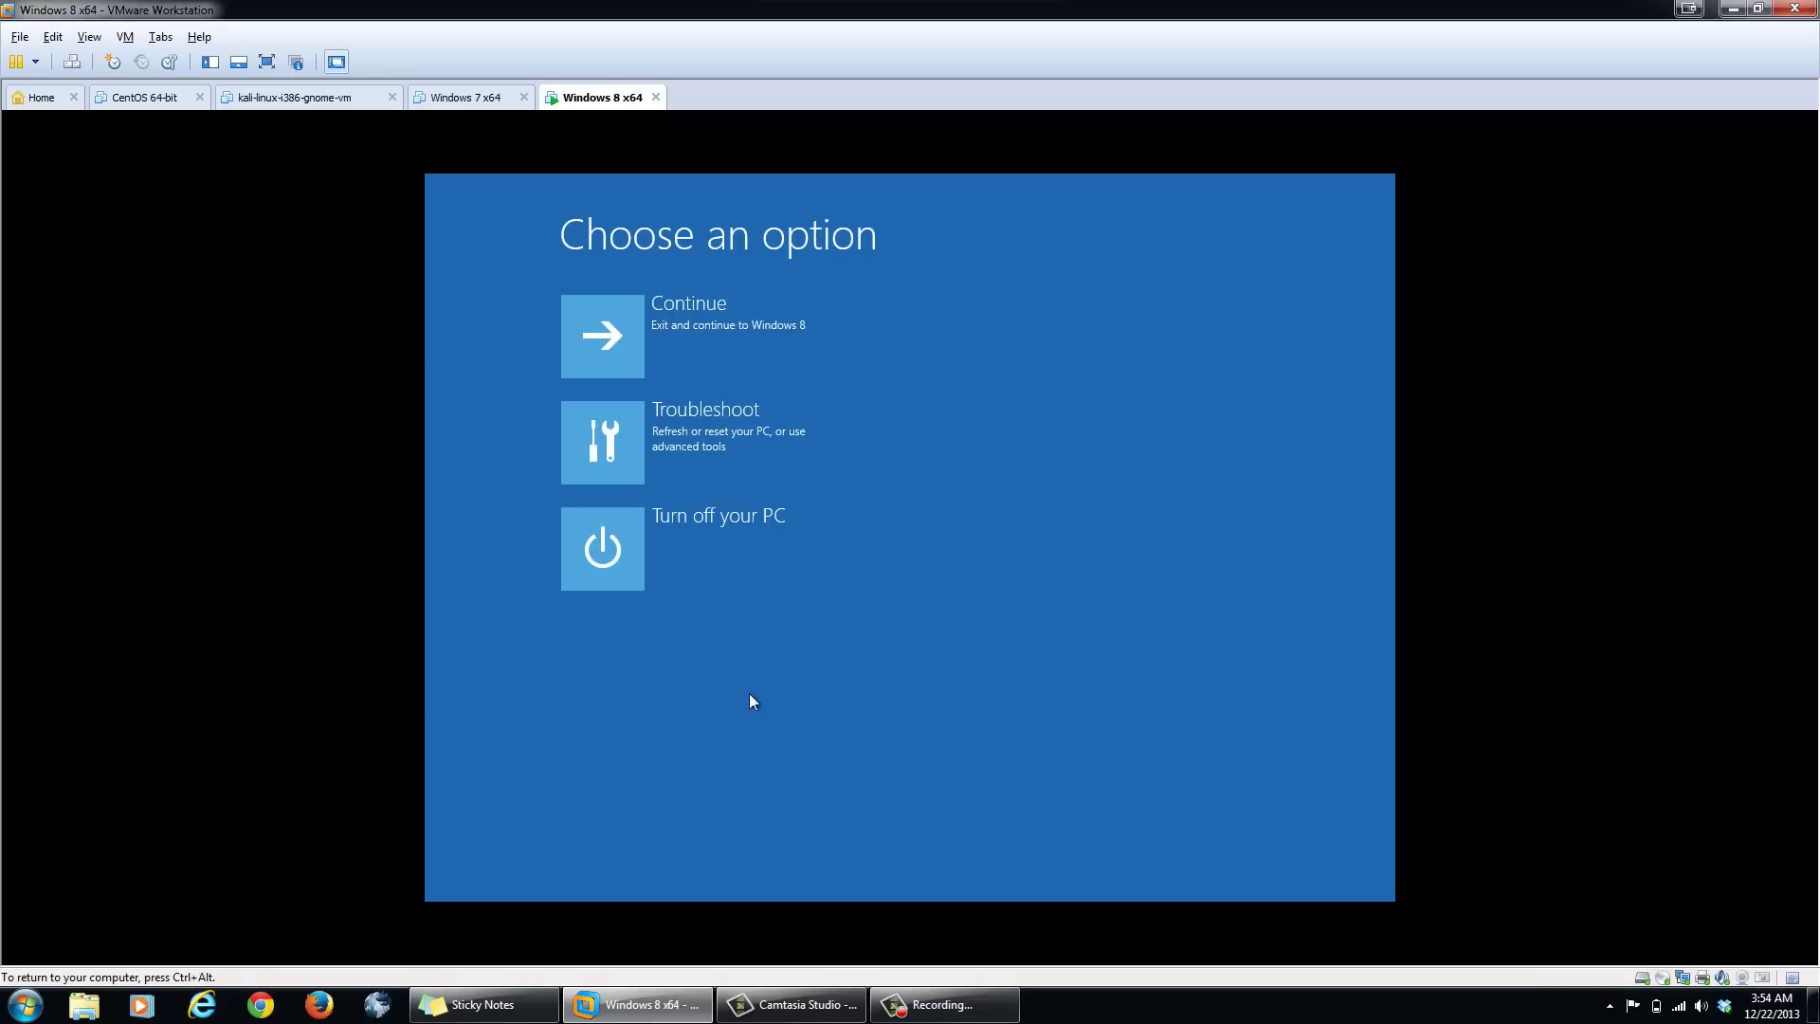
left_click(617, 460)
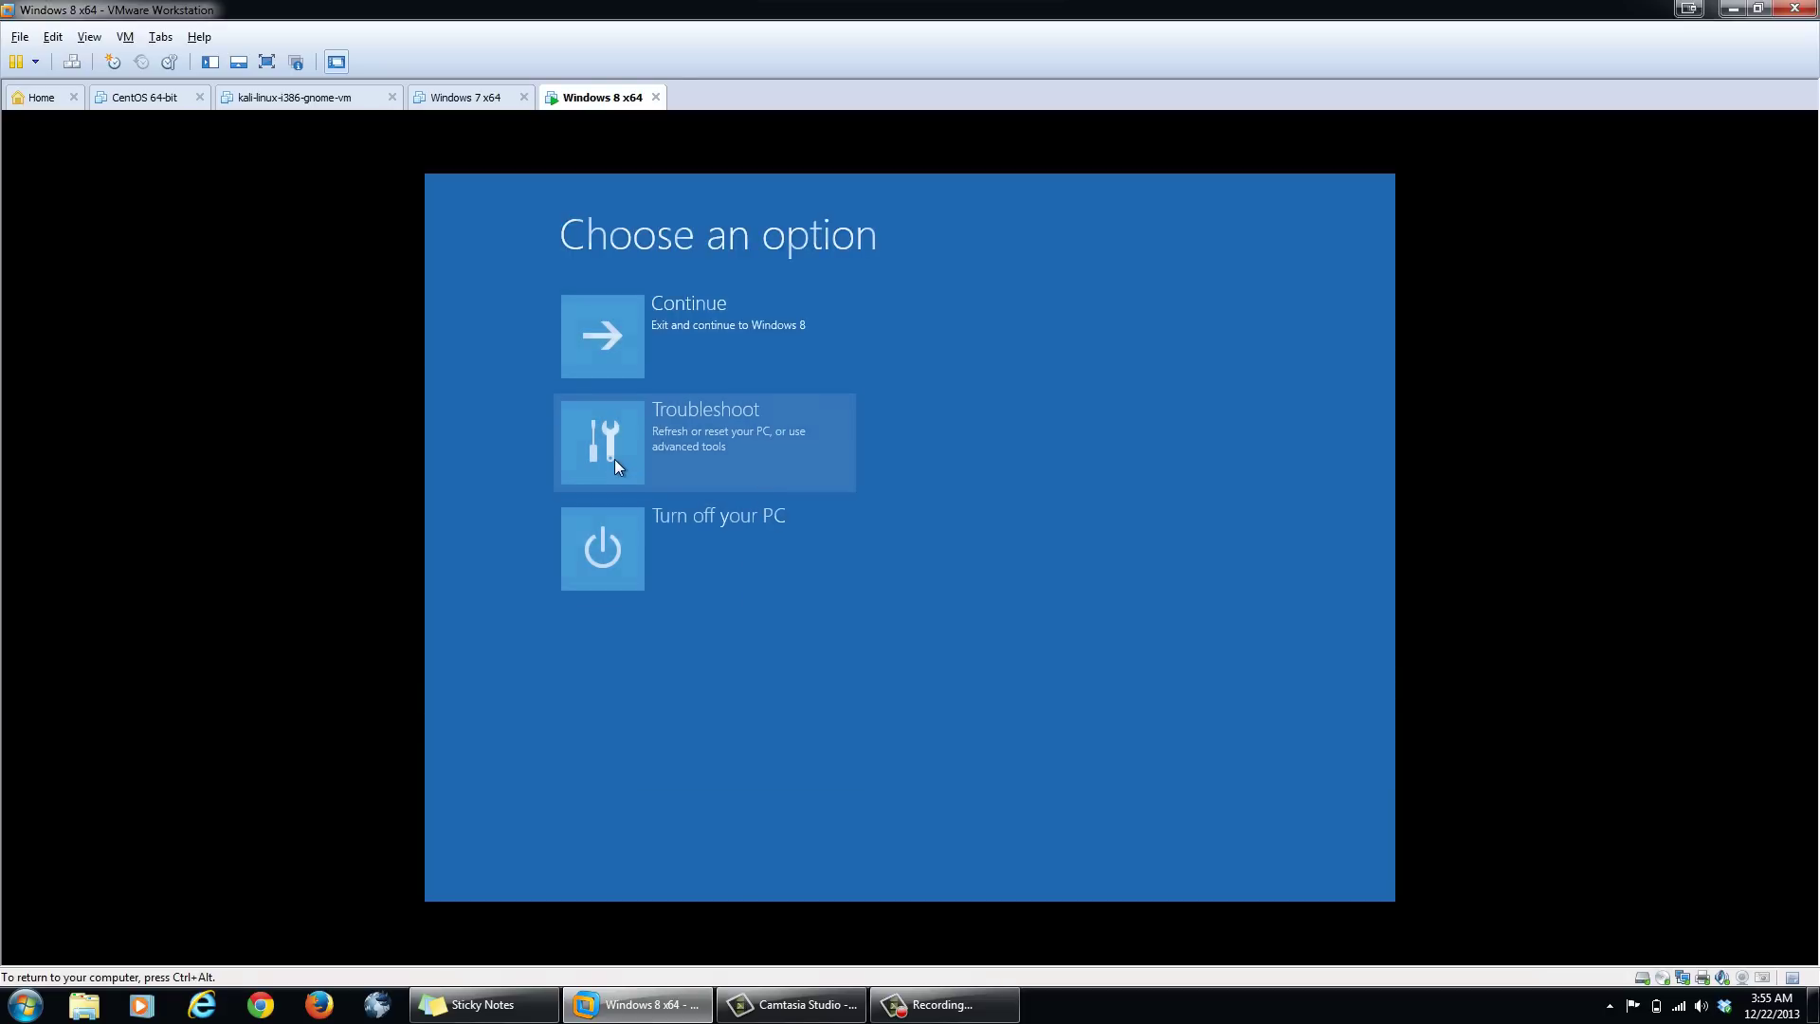
left_click(618, 555)
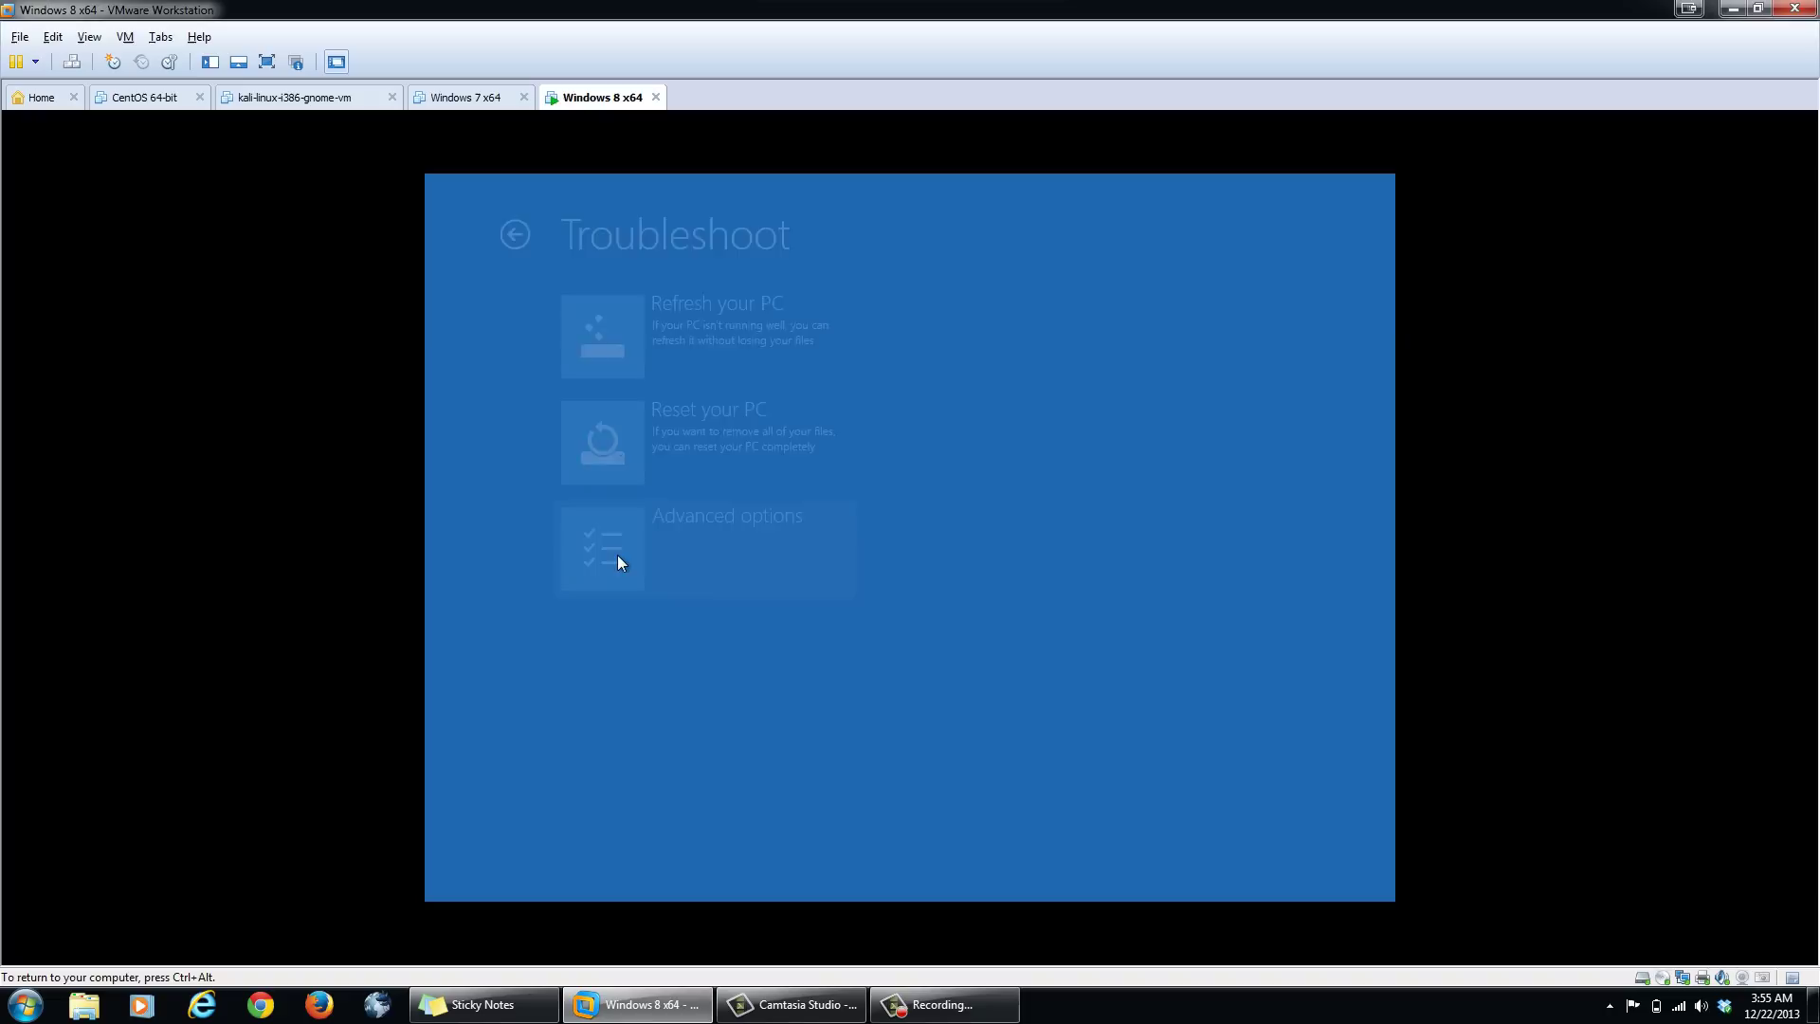
left_click(905, 348)
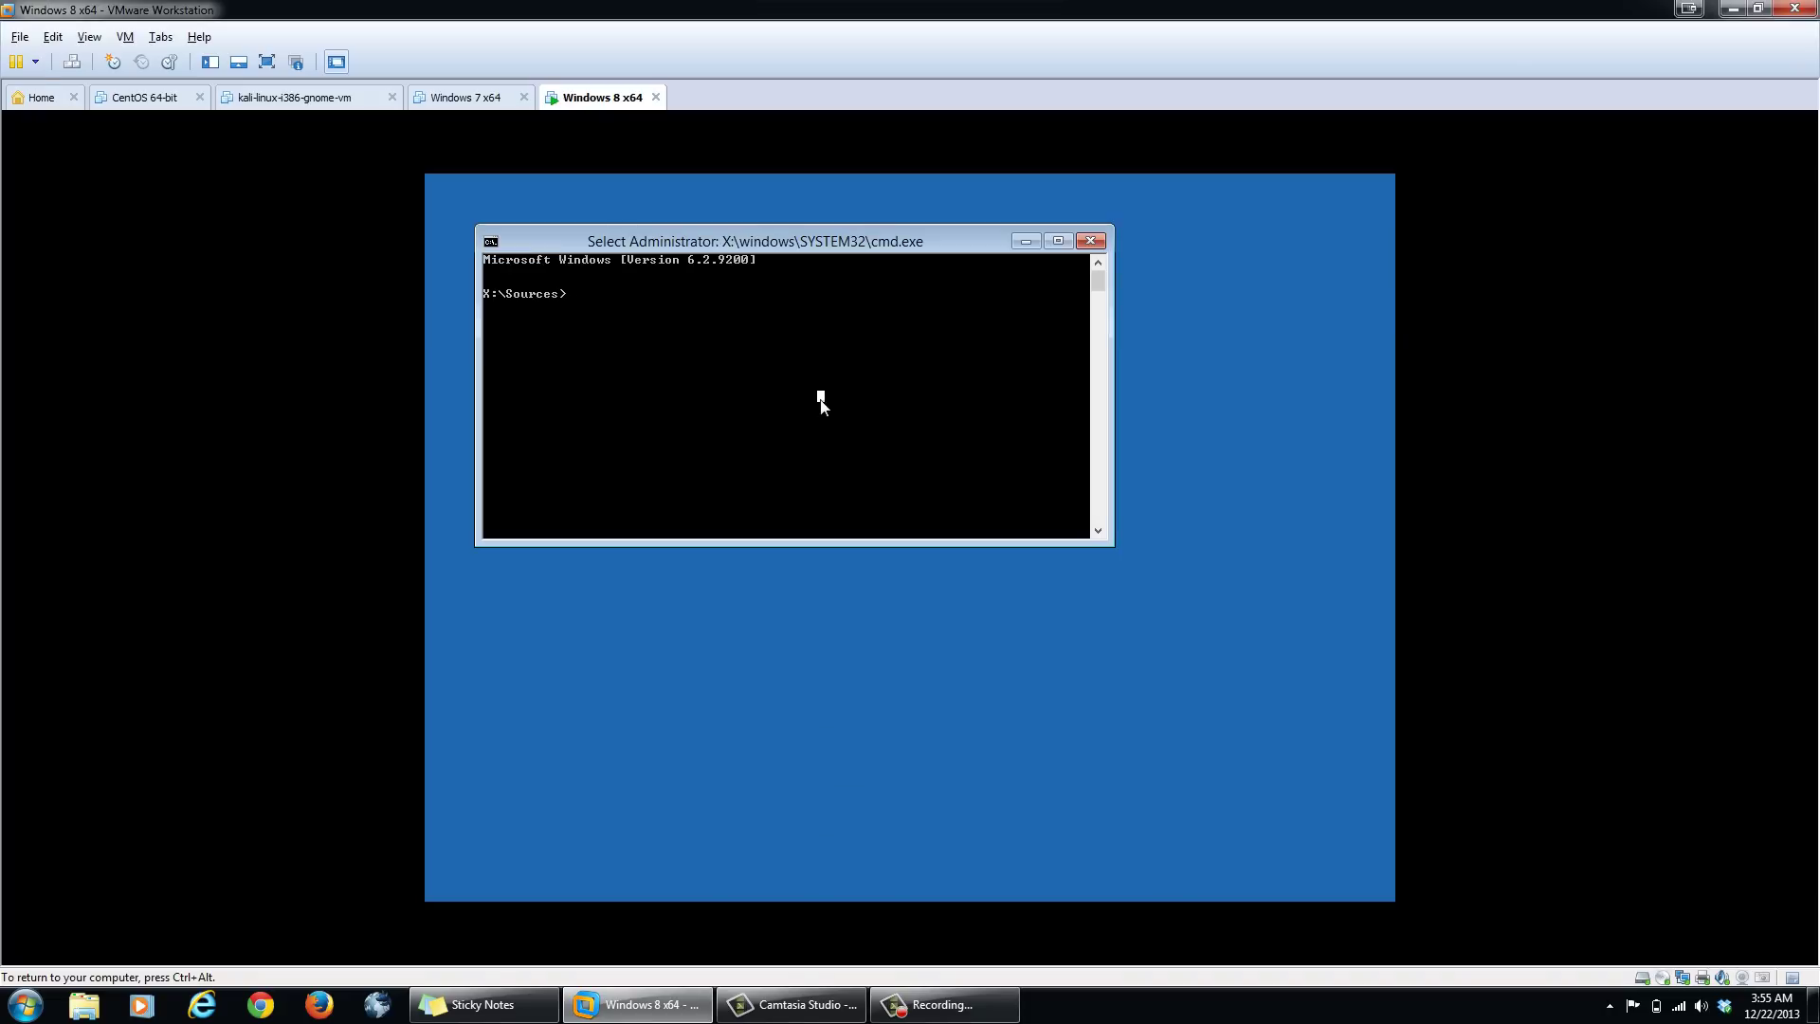
type("c:")
- Move the recovery prompt to drive C, then into C:\Windows\System32
key("Return")
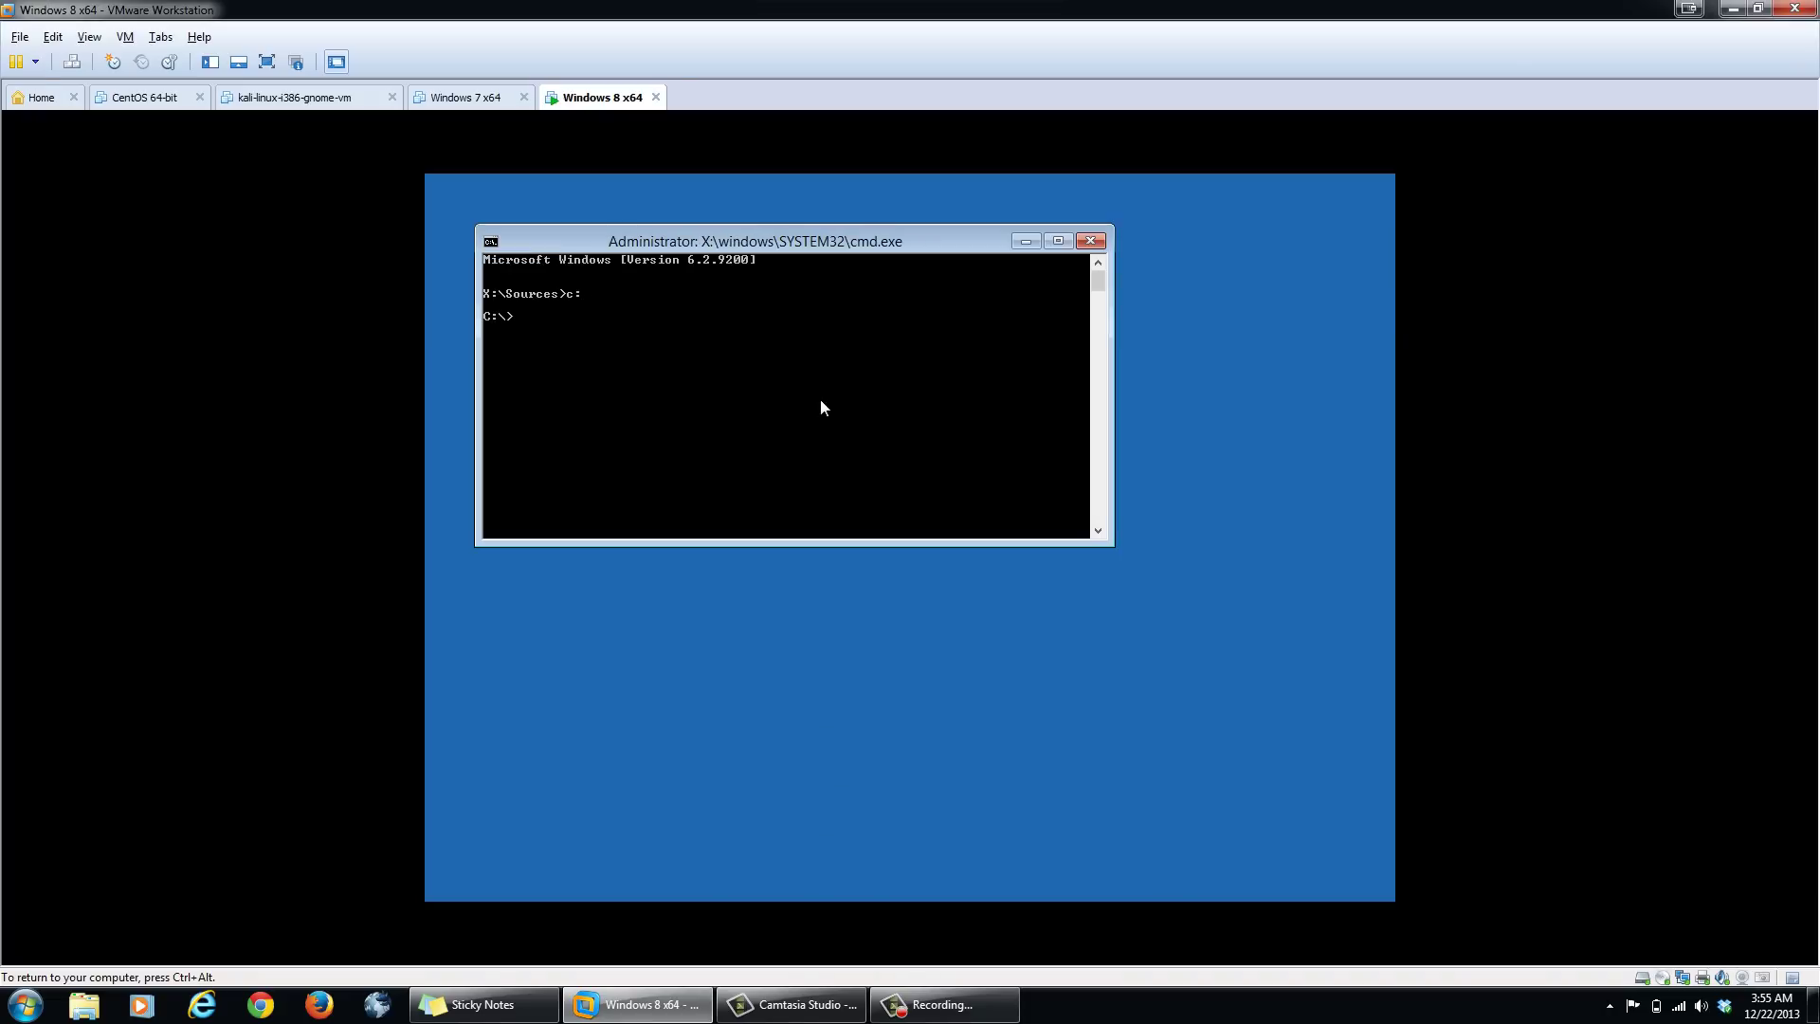
type("cd Windows")
key("Return")
type("d ")
type("System32")
key("Return")
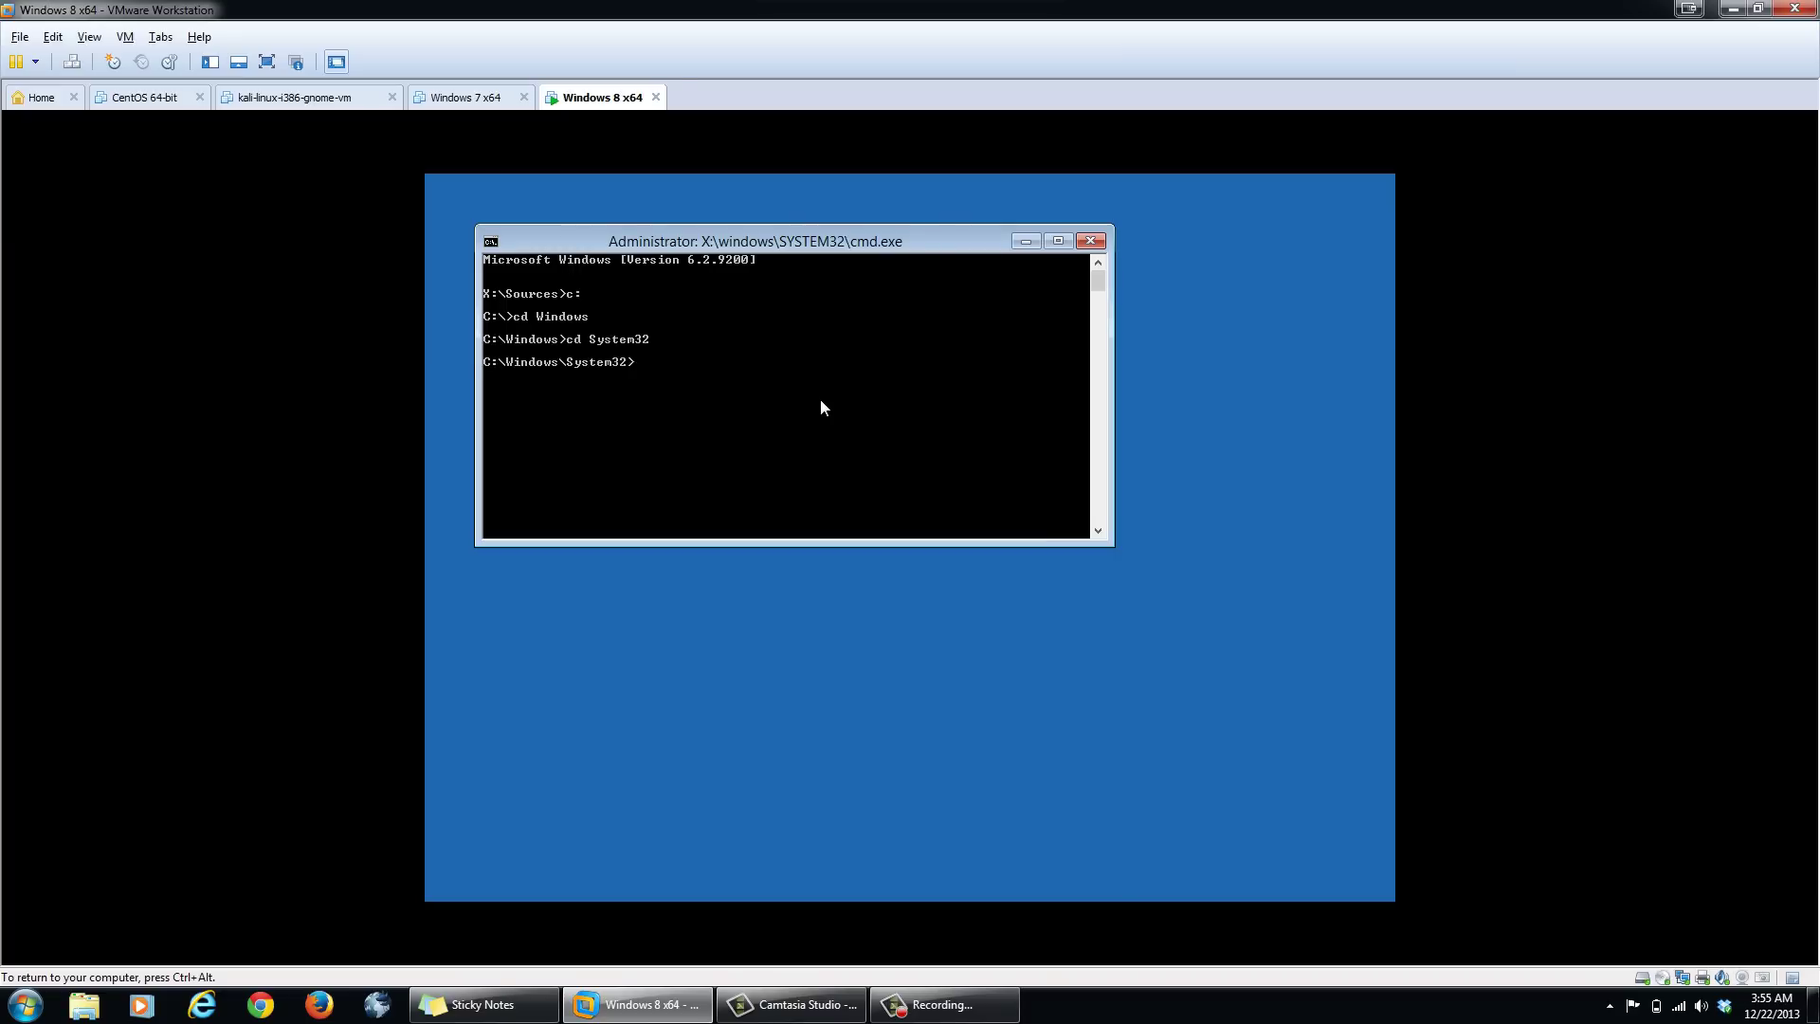
type("ren")
type(" Utilm")
type("an.exe Utilman.exe.bak")
- Rename Utilman.exe to Utilman.exe.bak, copy cmd.exe as utilman.exe, and exit the prompt
key("Return")
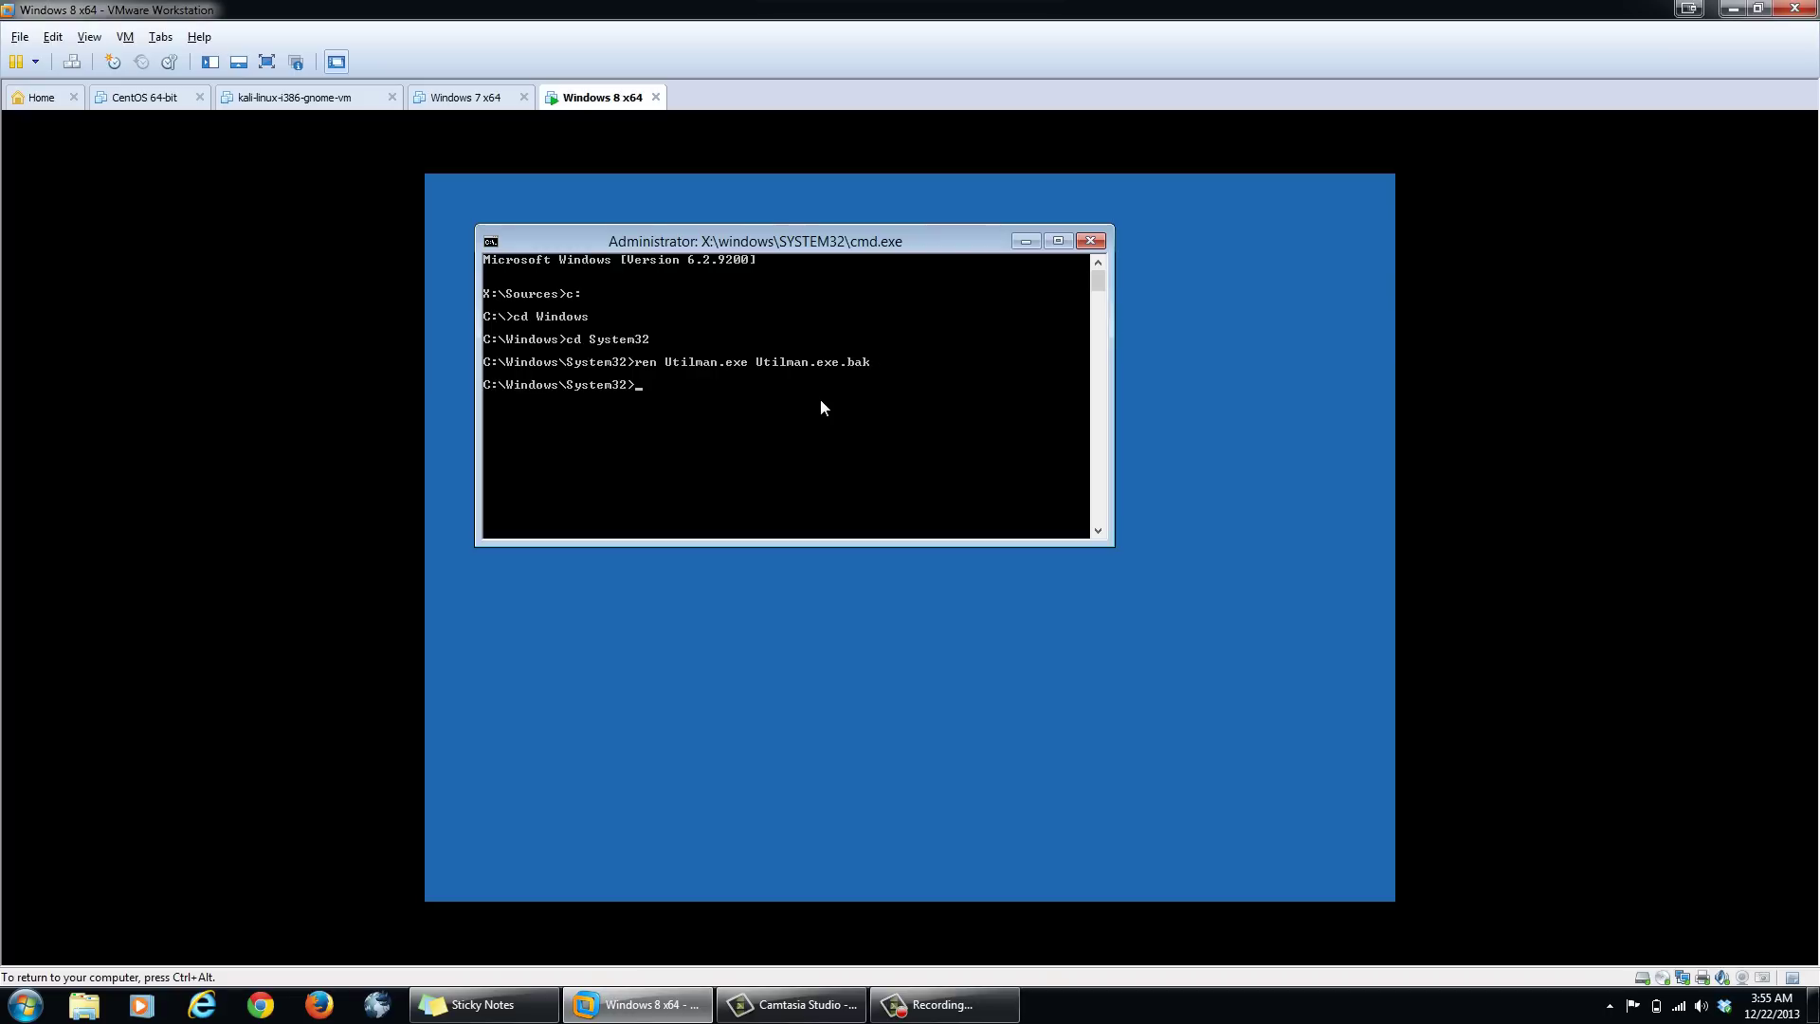
type("copy ")
type("cmd.exe ")
type("utilman.exe")
key("Return")
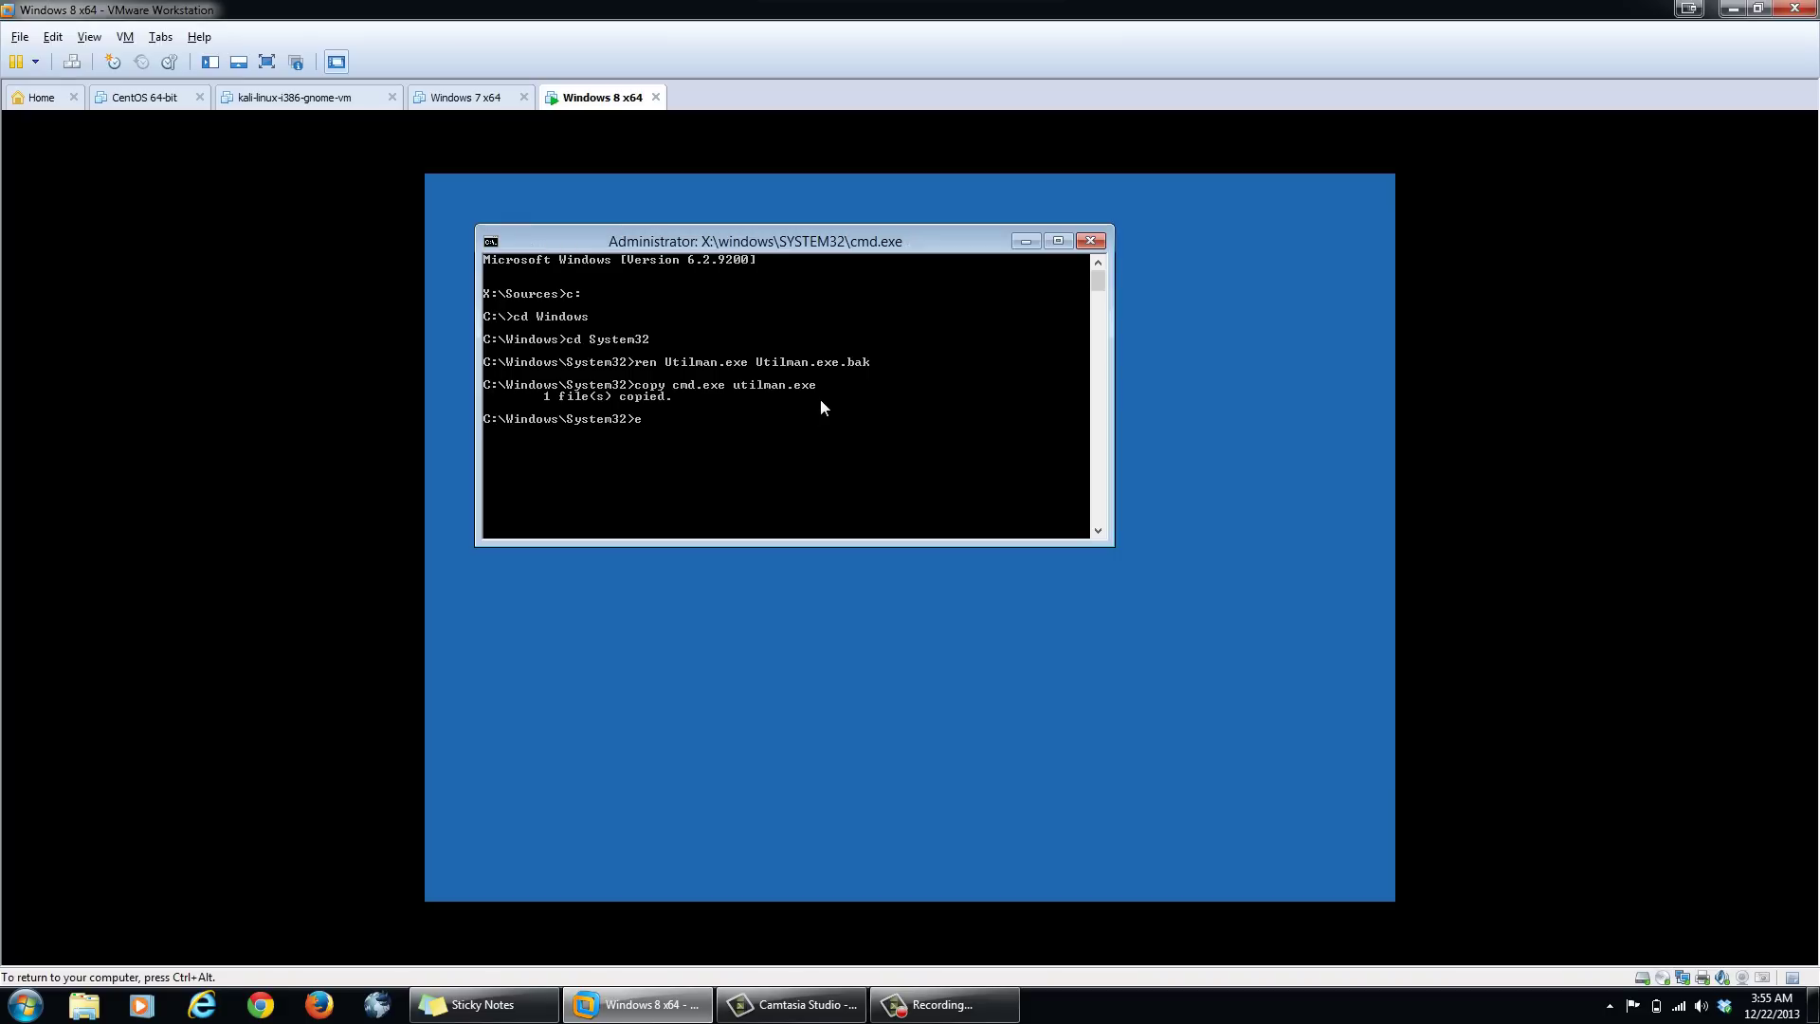
type("xit")
key("Return")
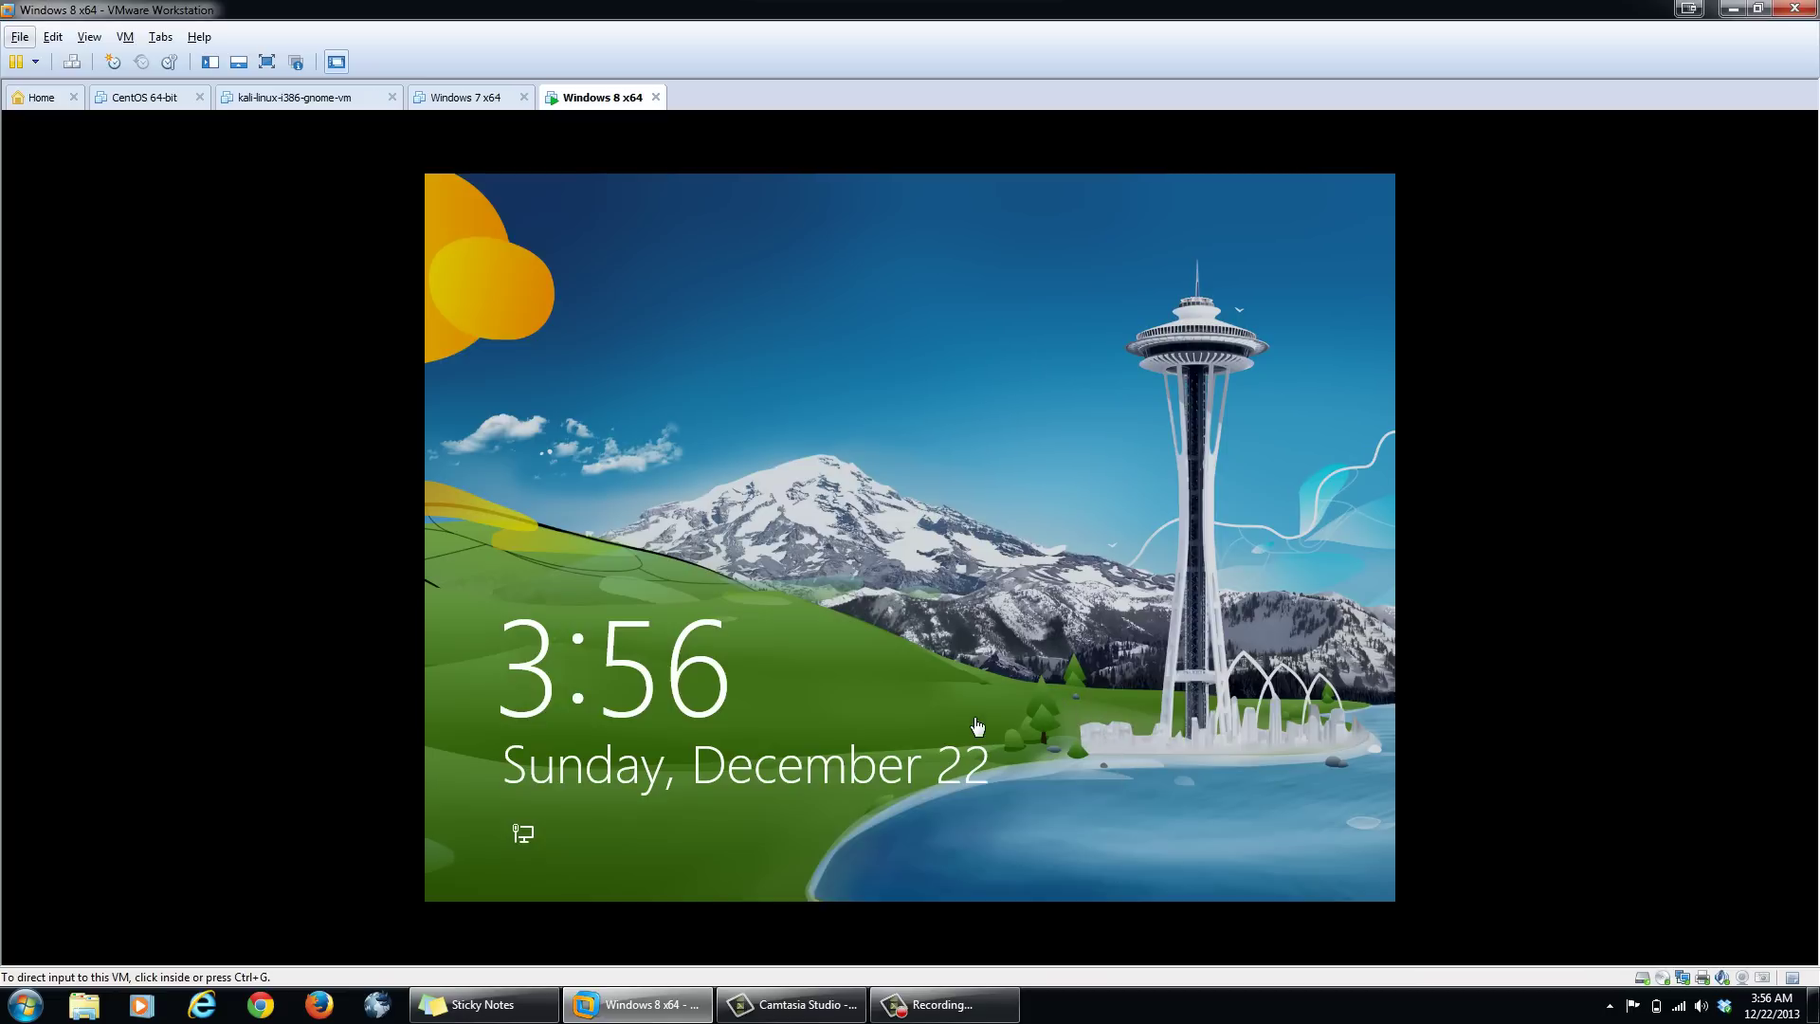
- Launch a command prompt from the sign-in screen's Ease of Access button
left_click(991, 805)
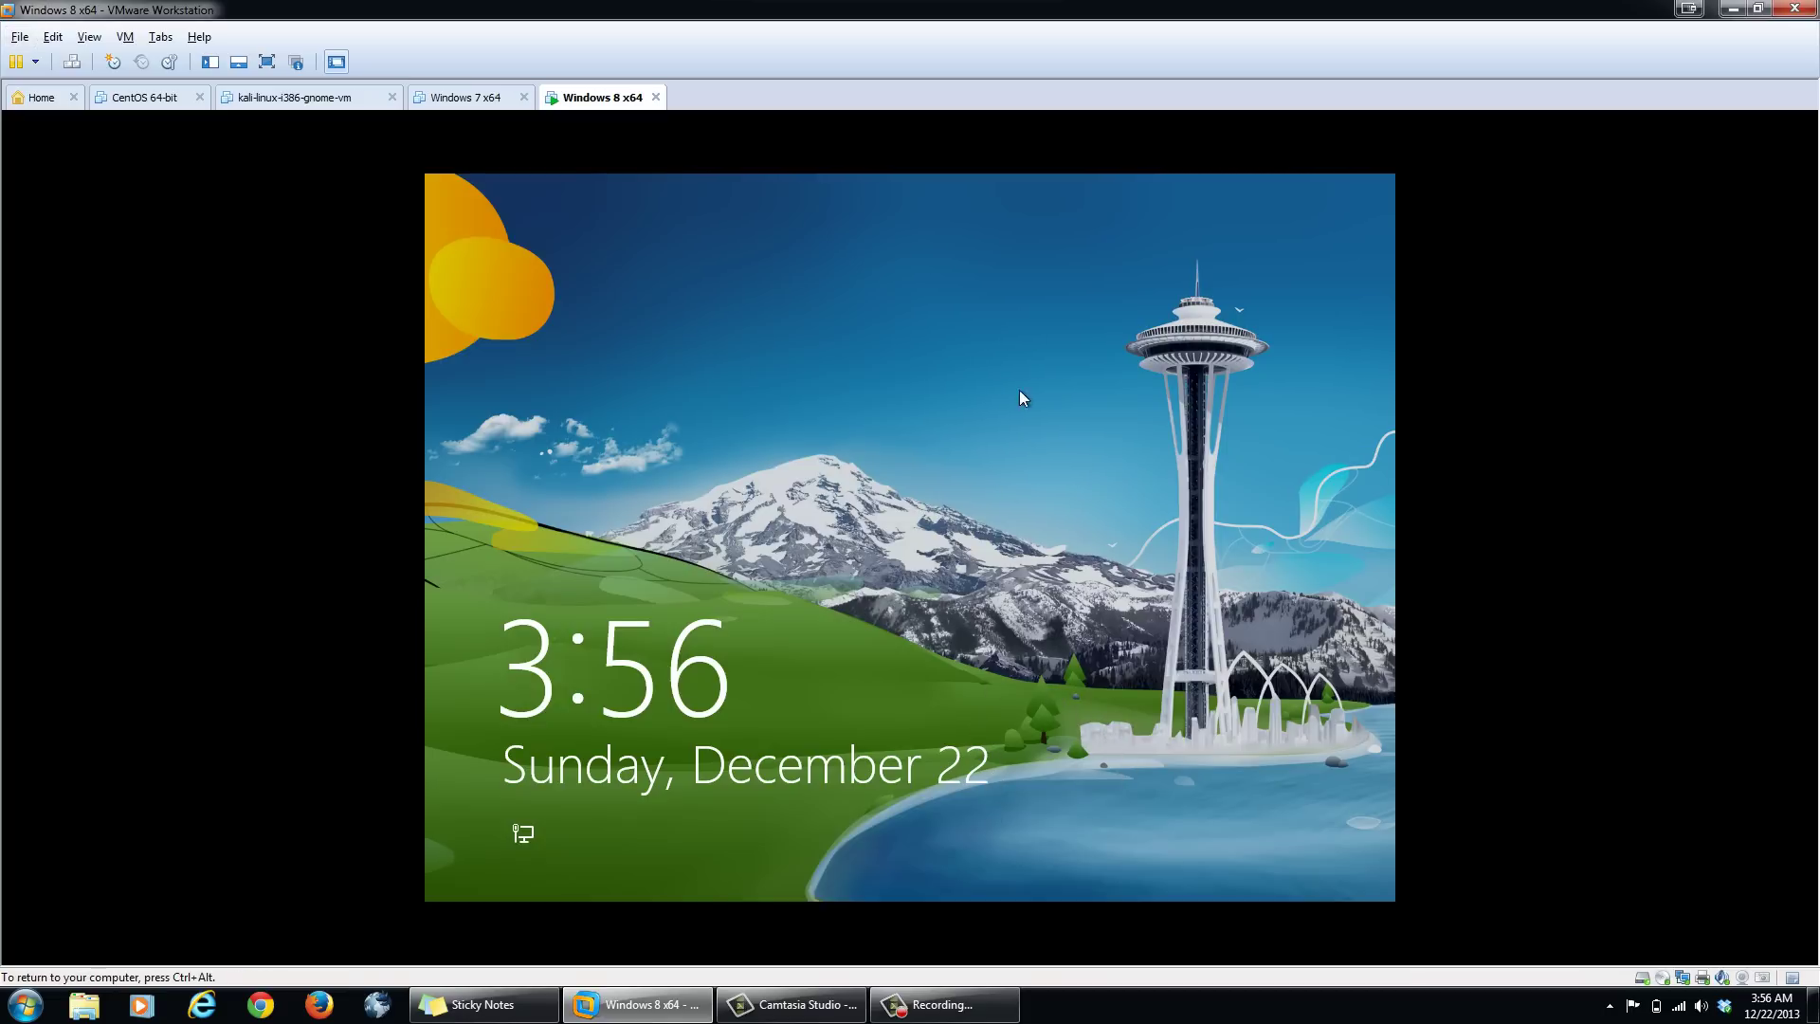
left_click_drag(934, 783, 955, 234)
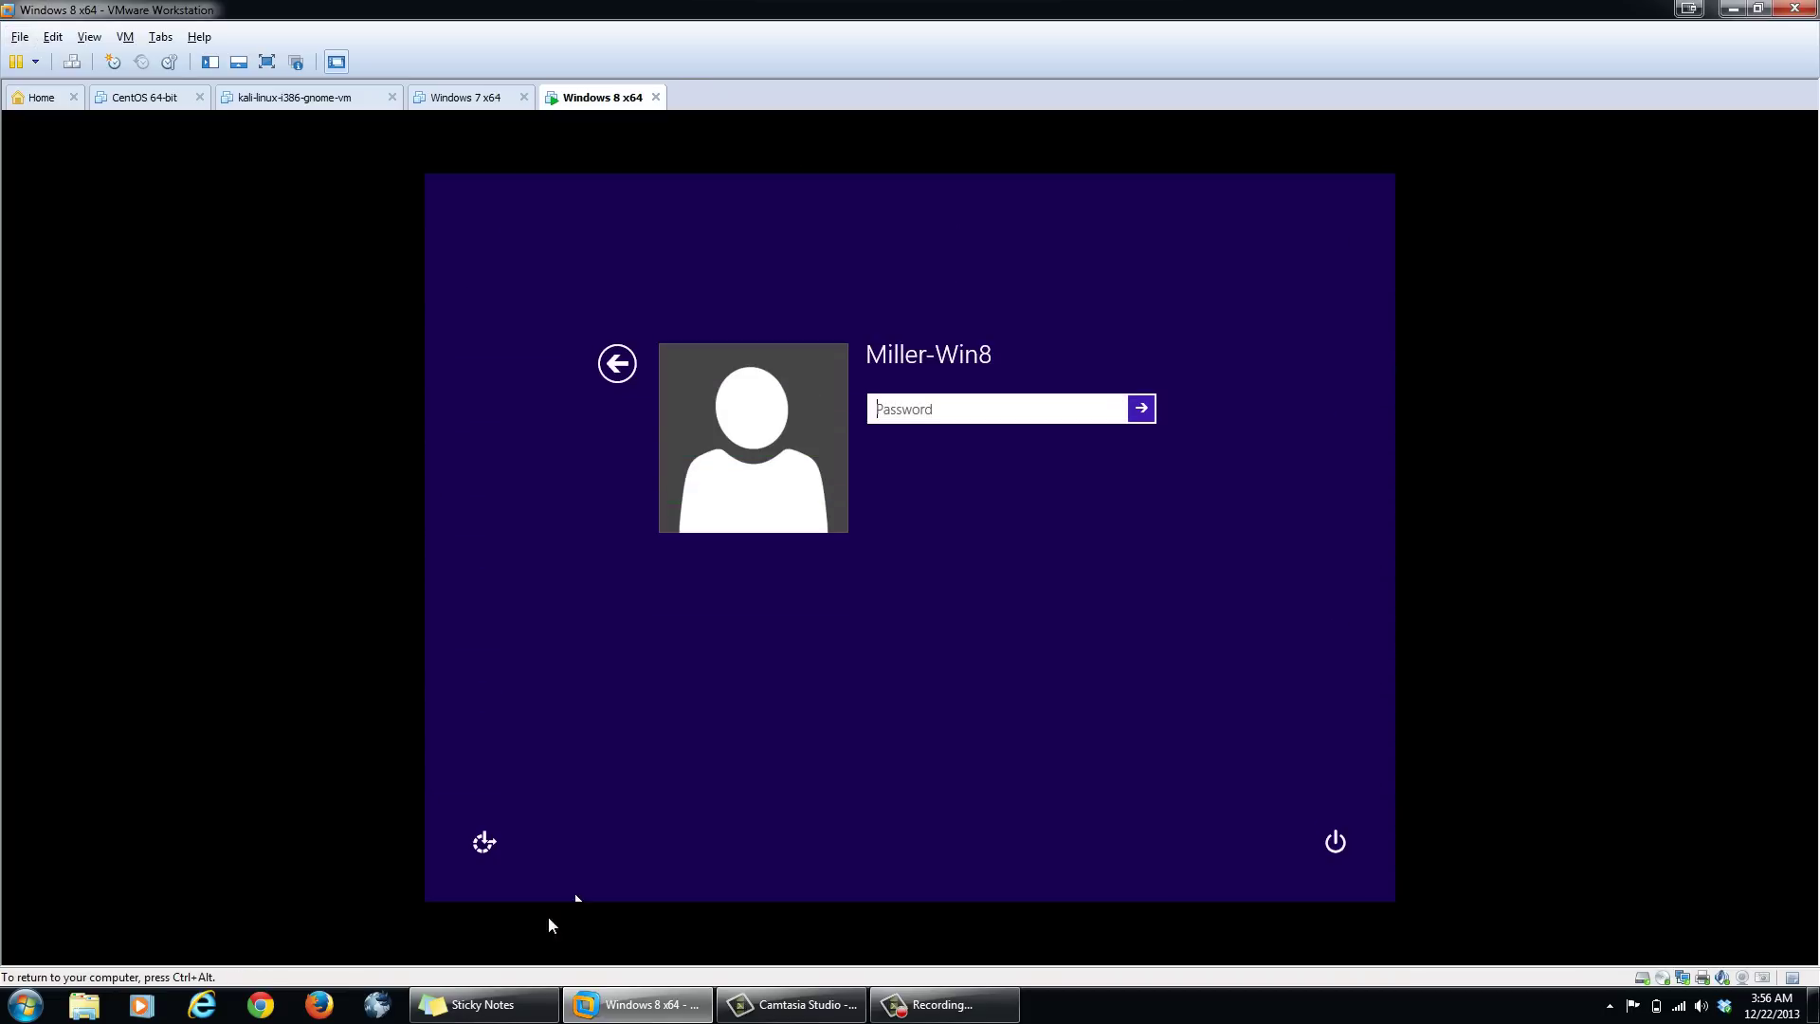
left_click(486, 847)
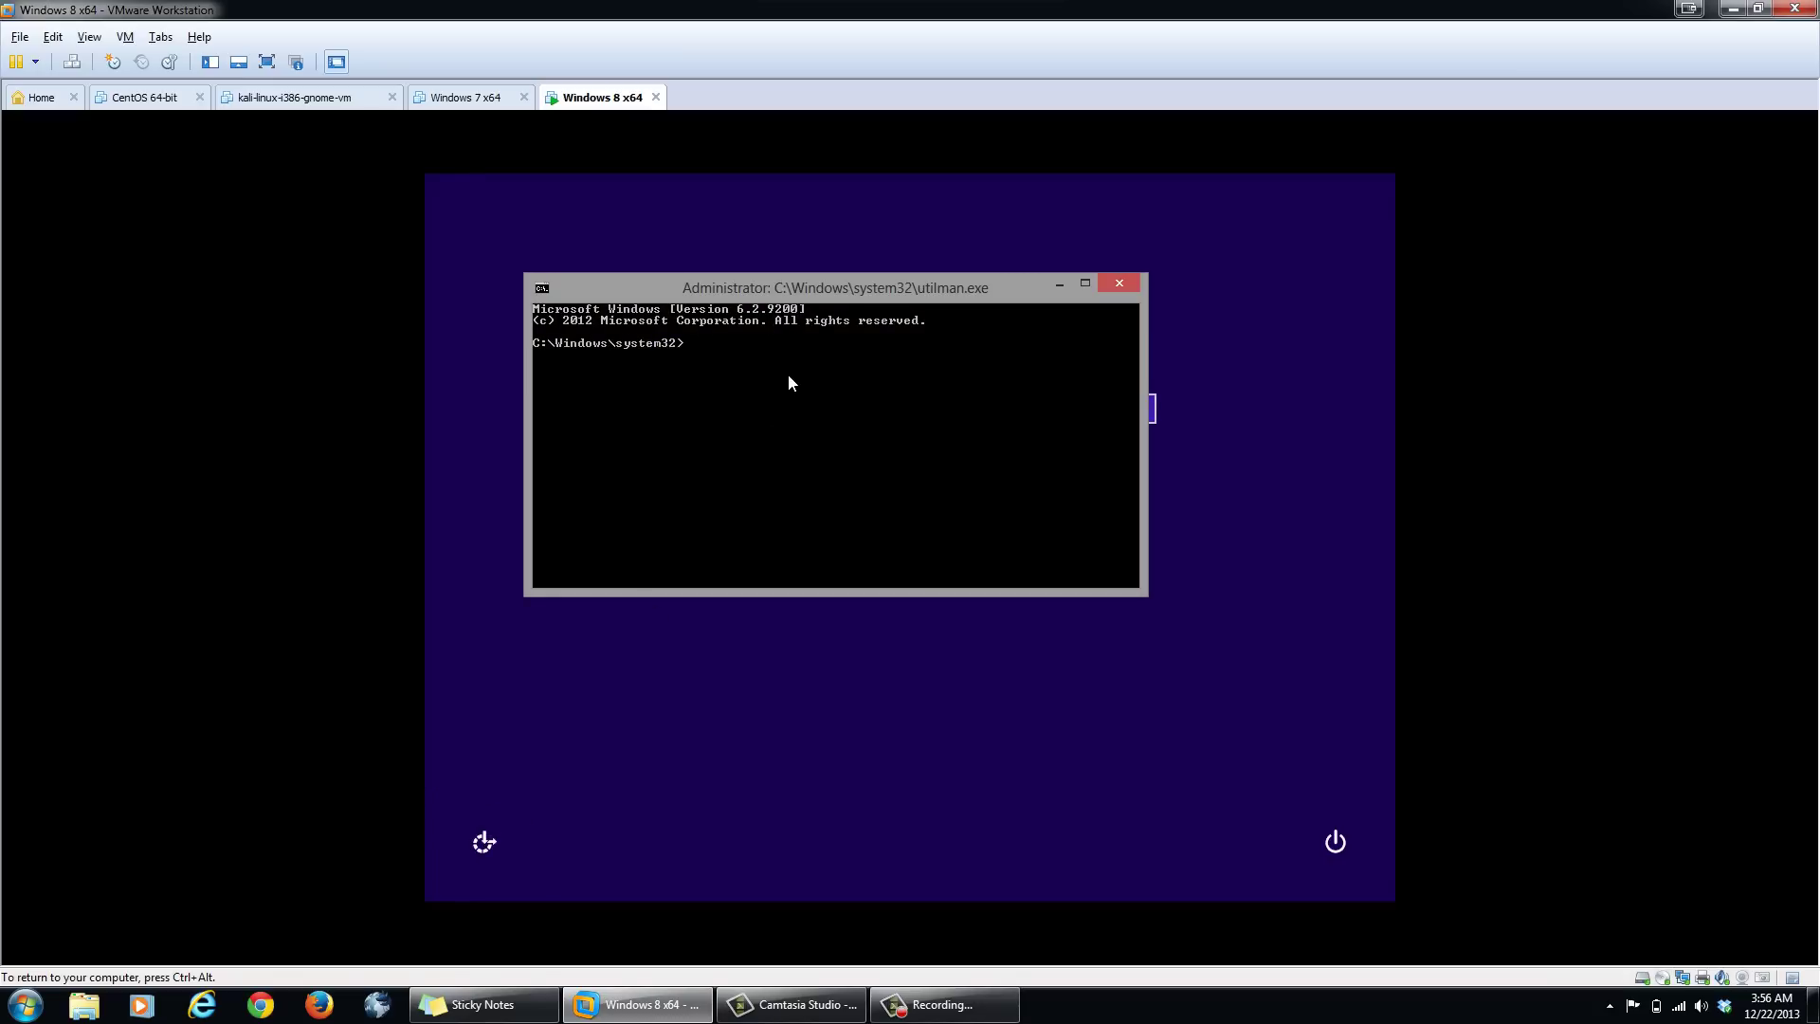
type("net user")
- List accounts with net user, set Miller-Win8's new password, and exit the prompt
key("Return")
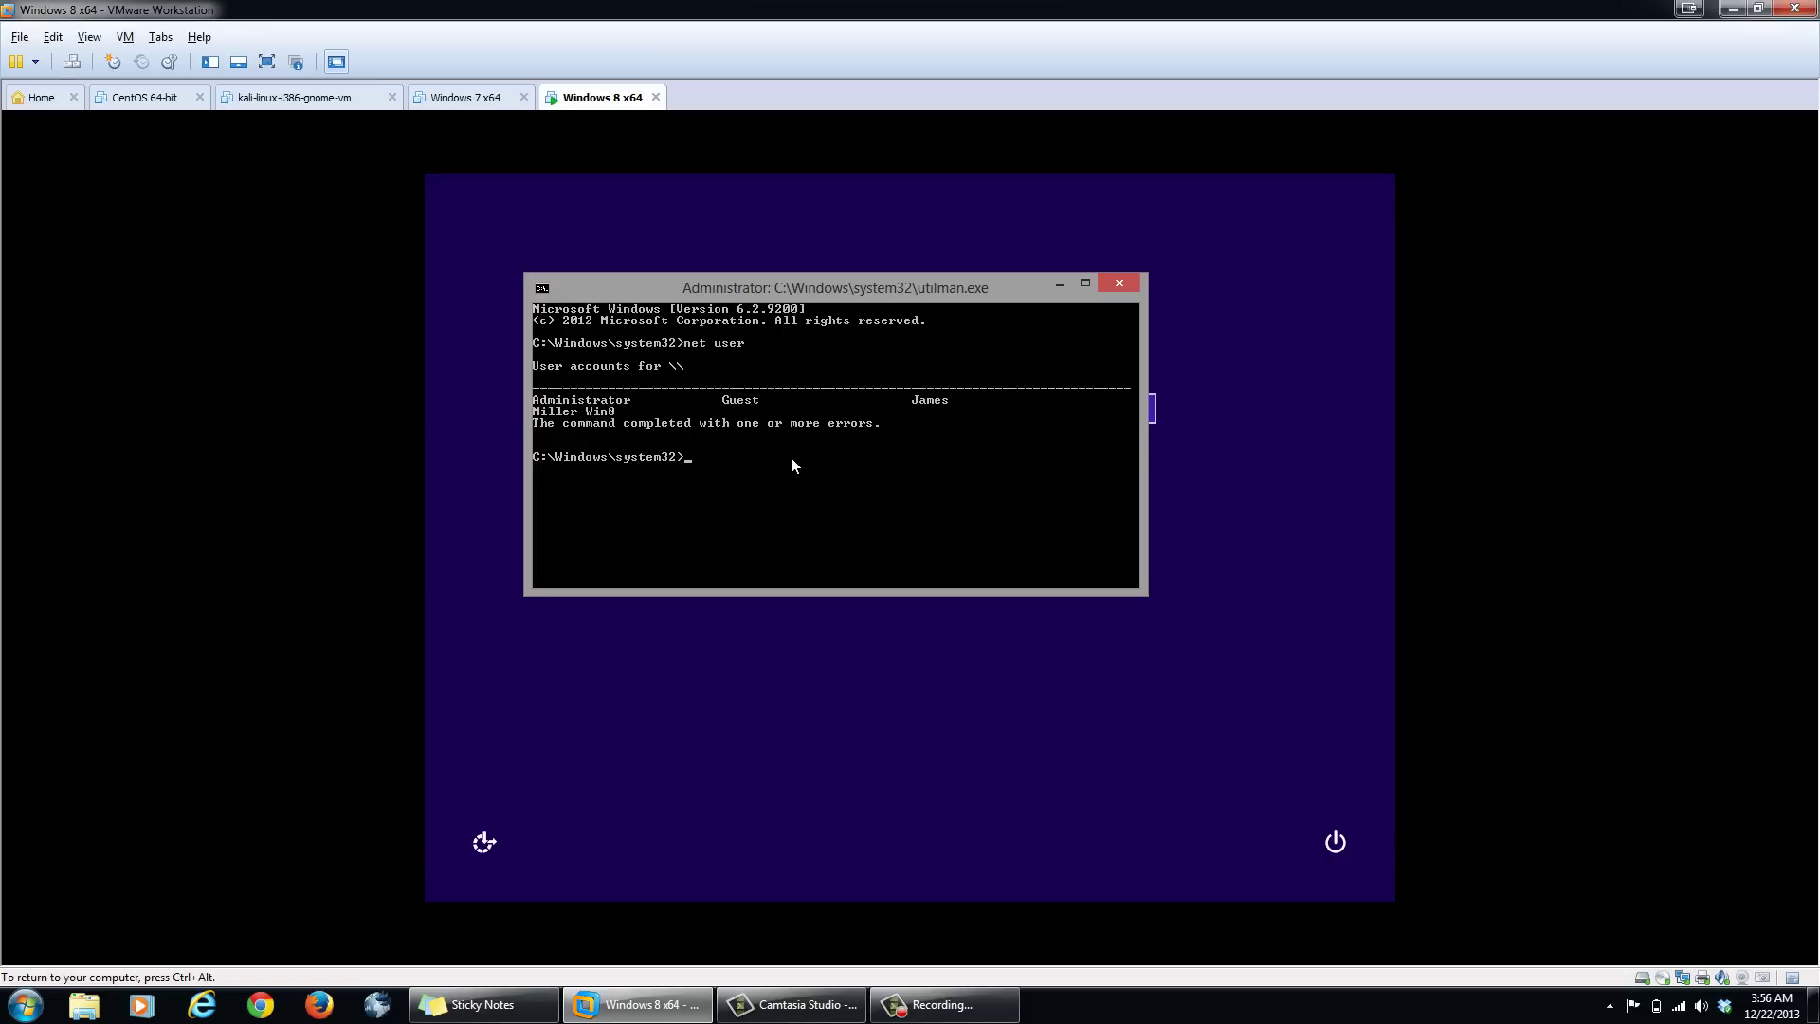
type("net user Miller-win8 password")
key("Return")
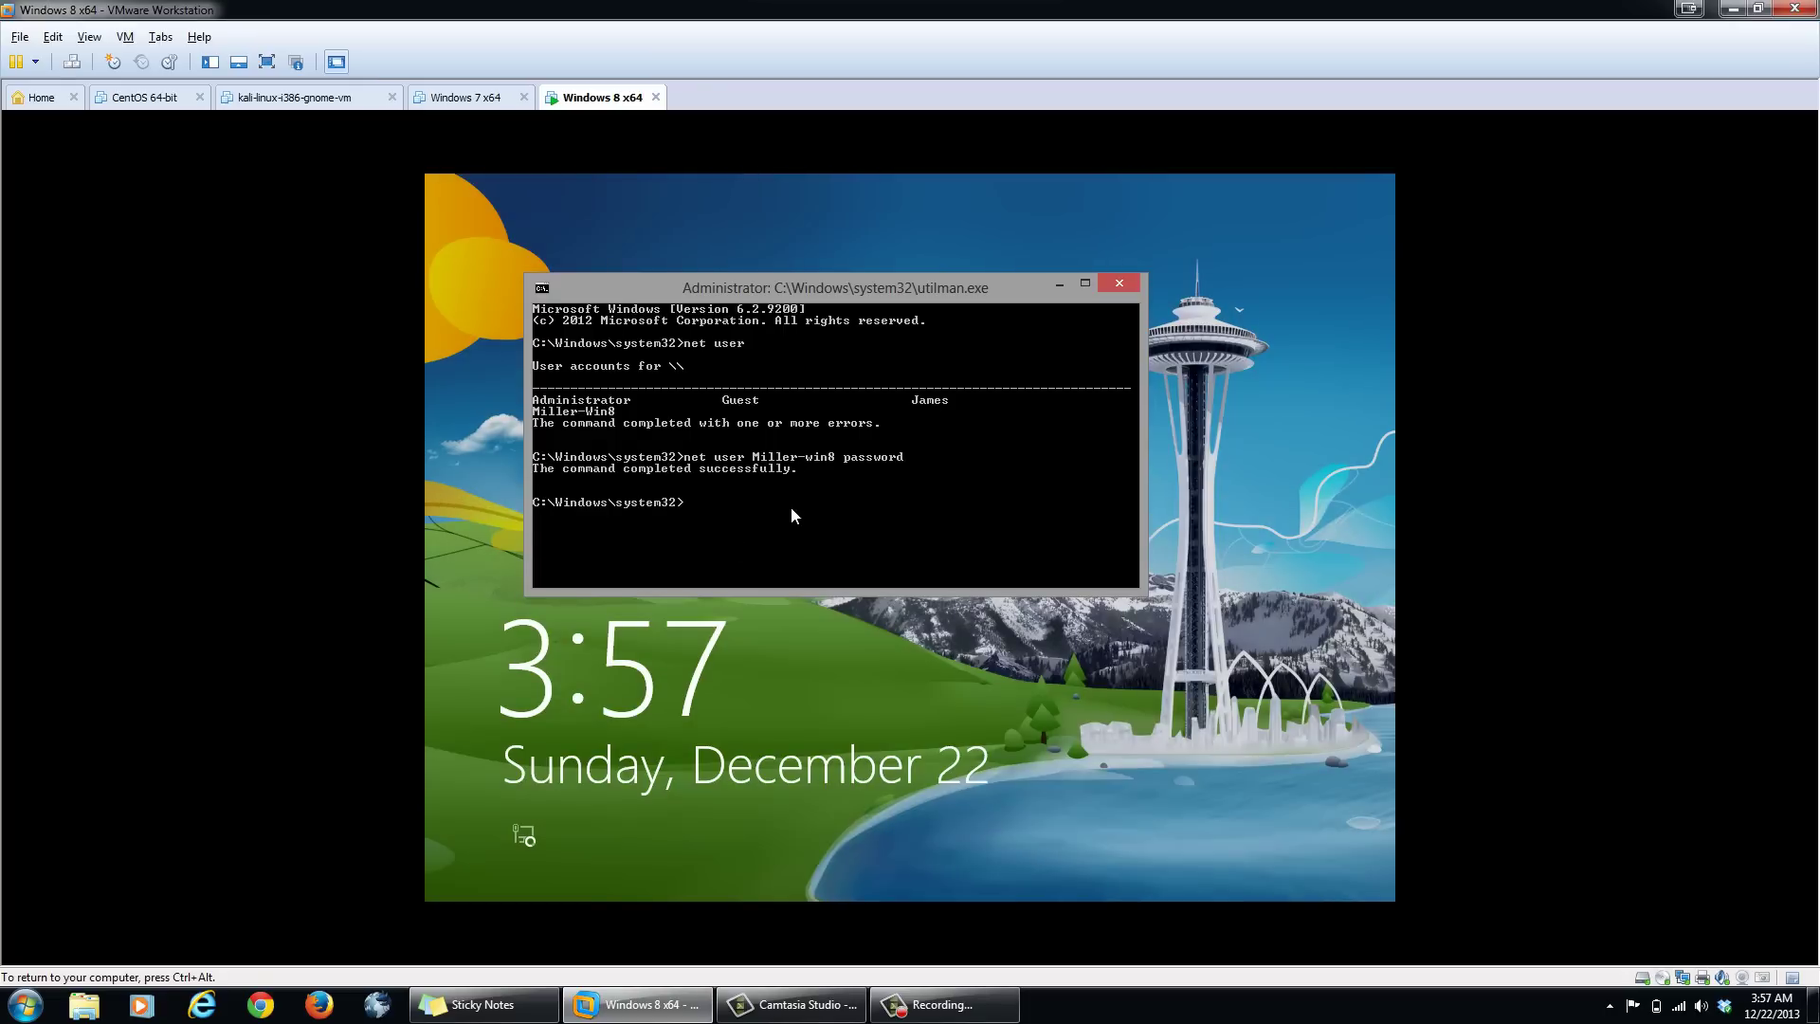
type("exit")
key("Return")
- Sign in to the Miller-Win8 account using the newly set password
left_click(932, 728)
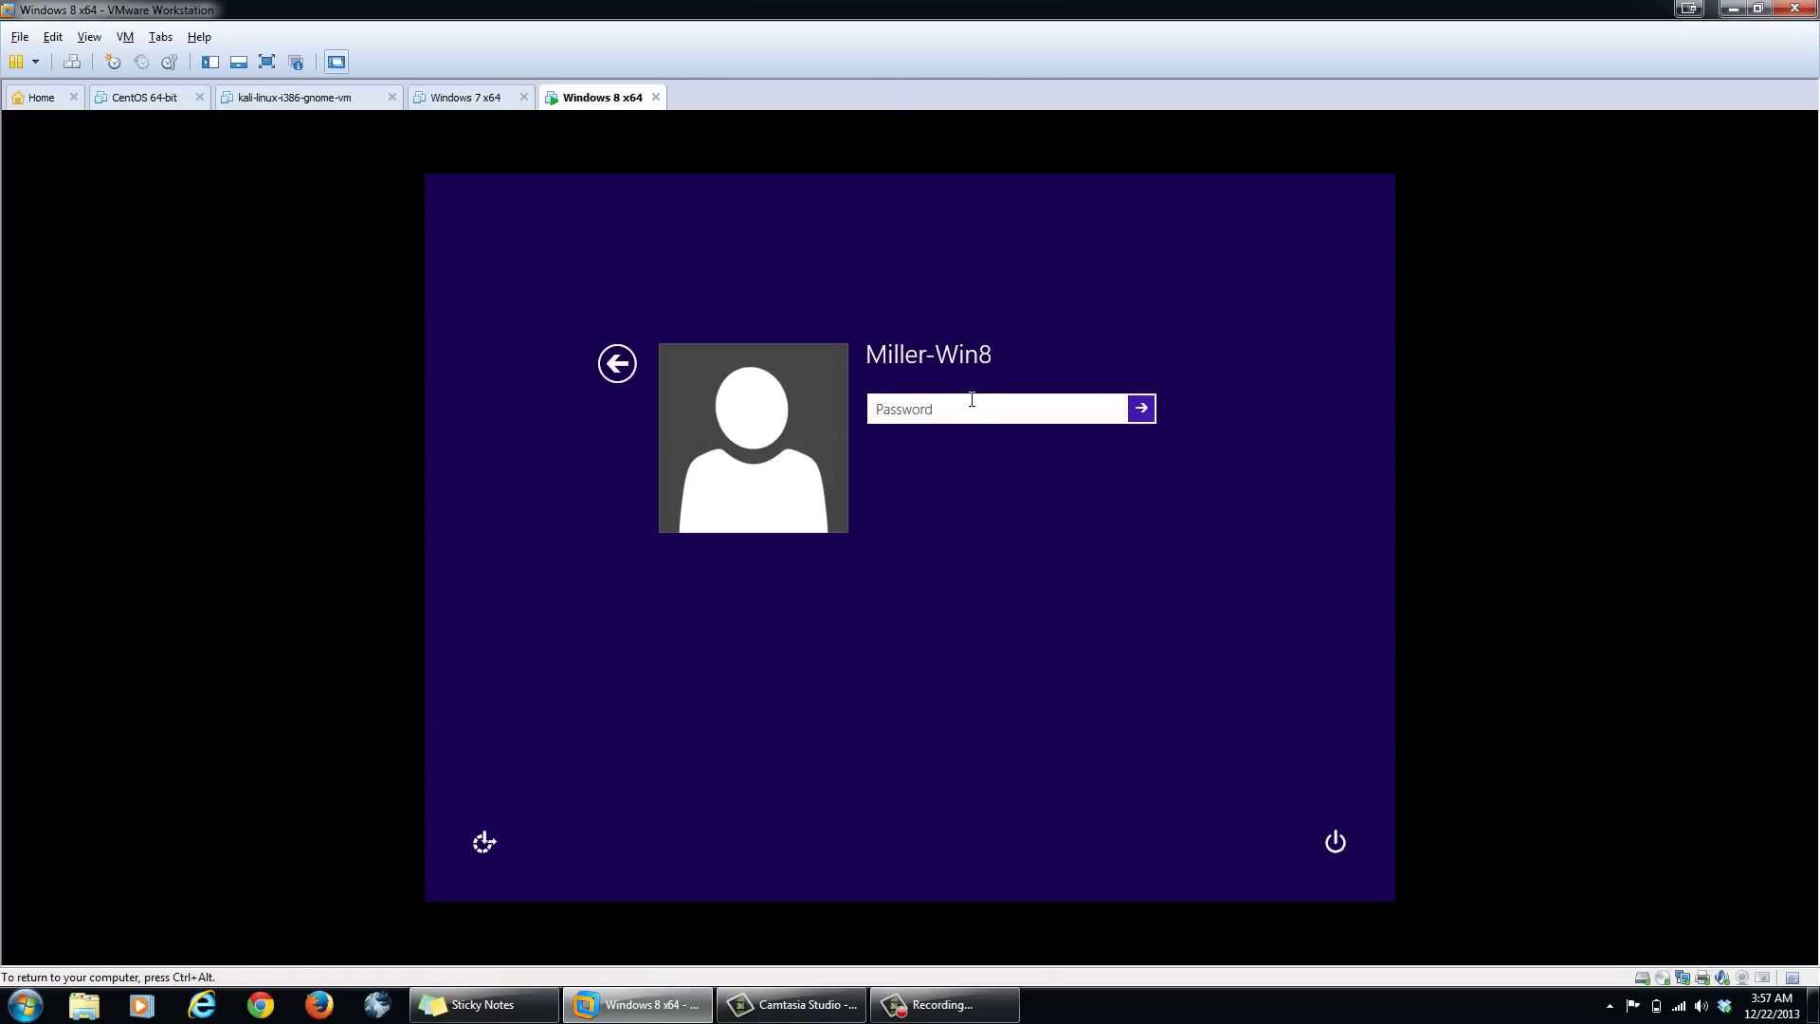
type("••")
type("••••••")
key("Return")
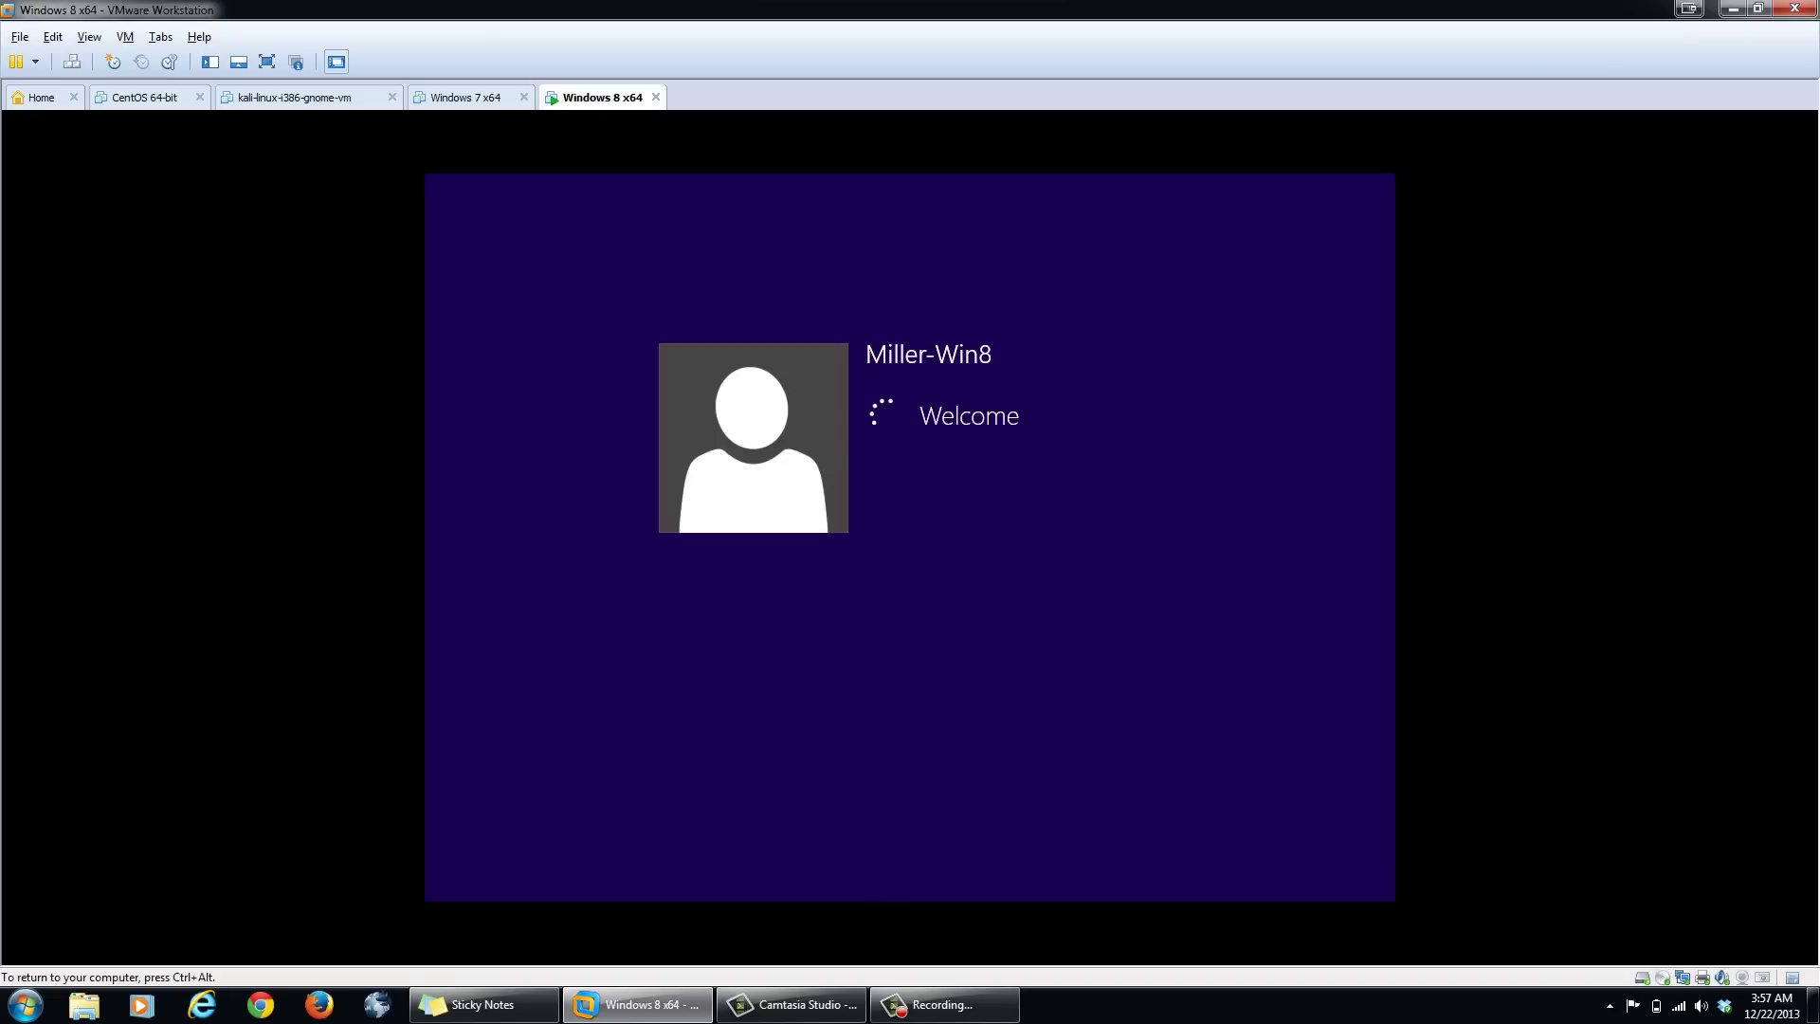